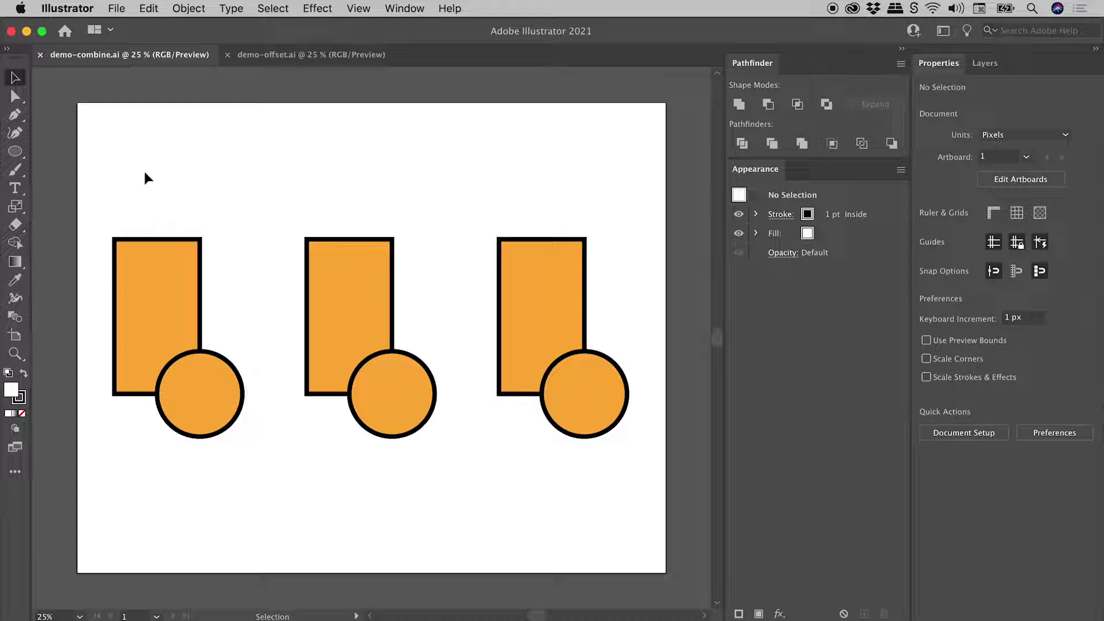
Step: Merge the first orange rectangle and its overlapping circle into one shape with the Shape Builder tool
click(182, 438)
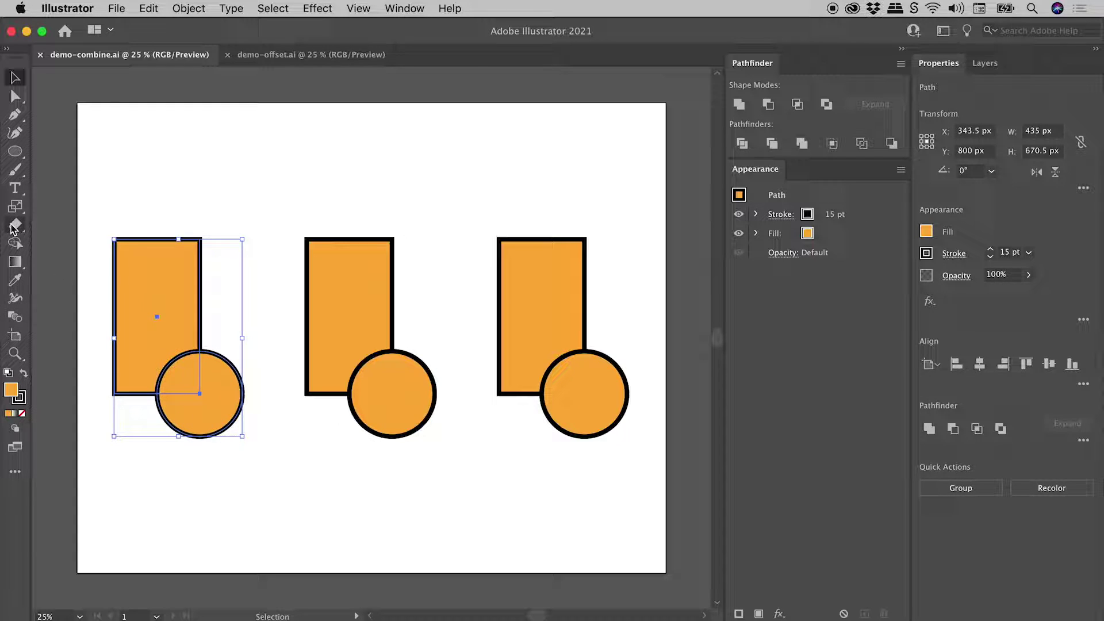
click(13, 244)
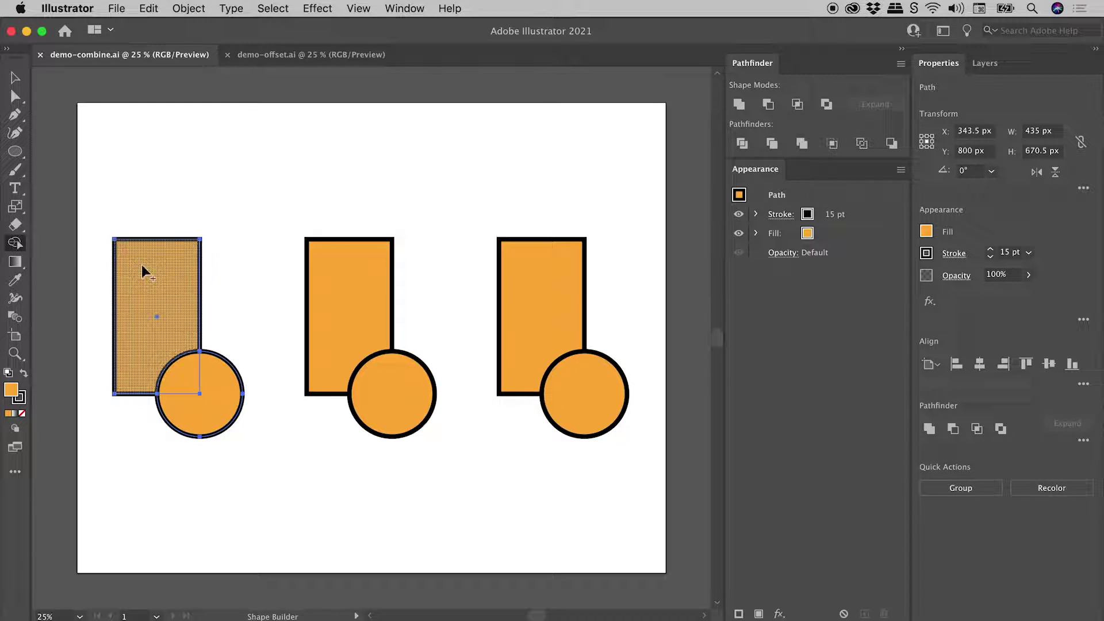
drag(147, 277, 198, 399)
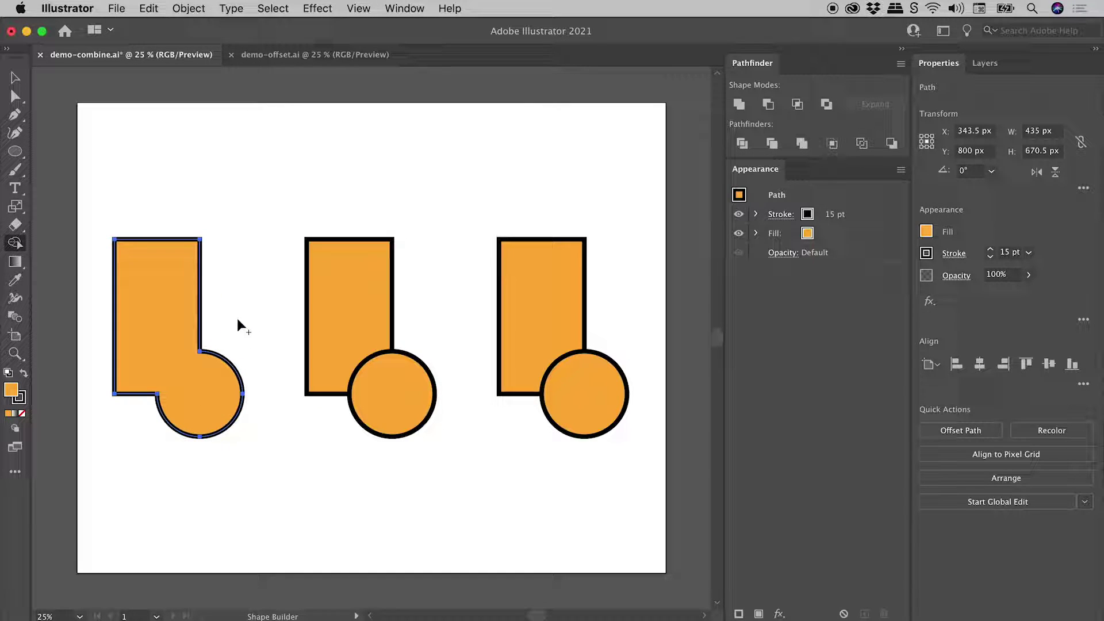
Step: Unite the middle rectangle and circle with Pathfinder Unite, then deselect
key(v)
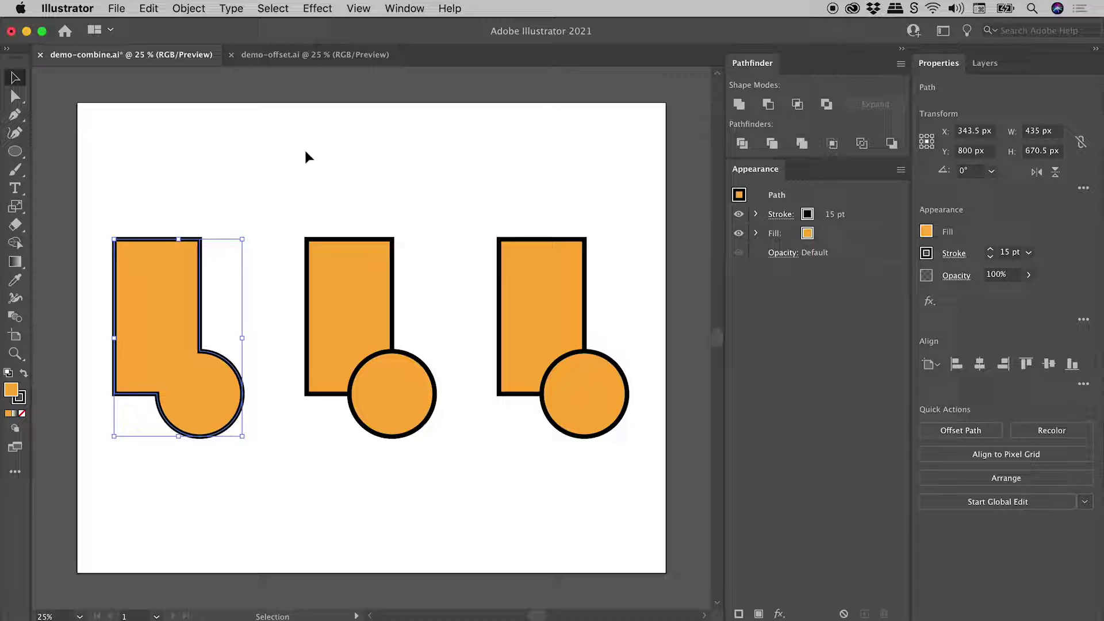
drag(327, 157, 420, 409)
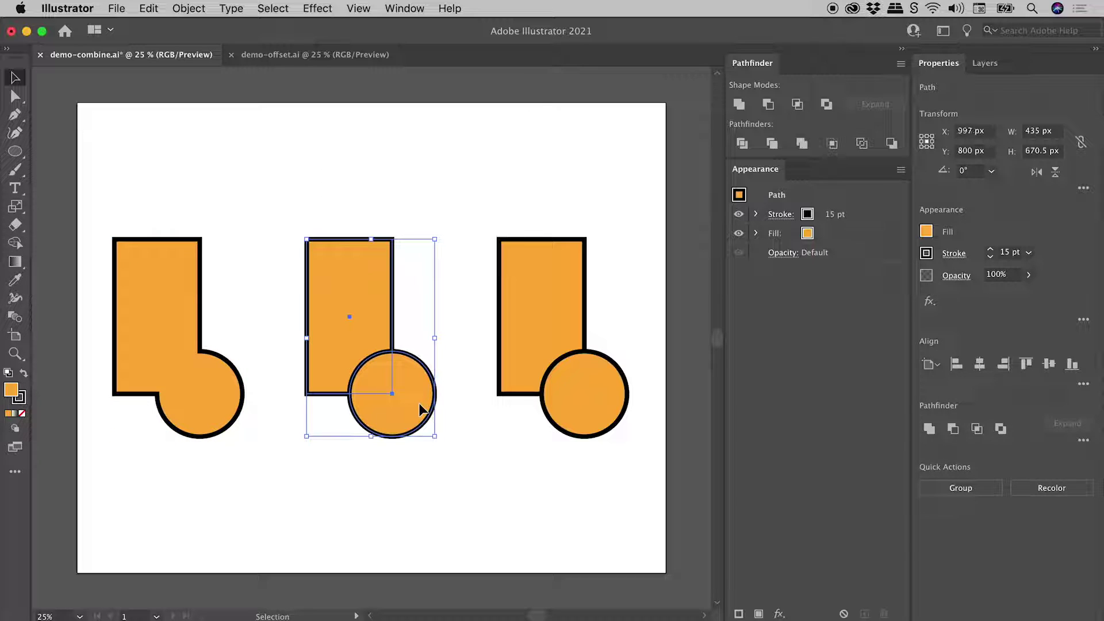
click(739, 106)
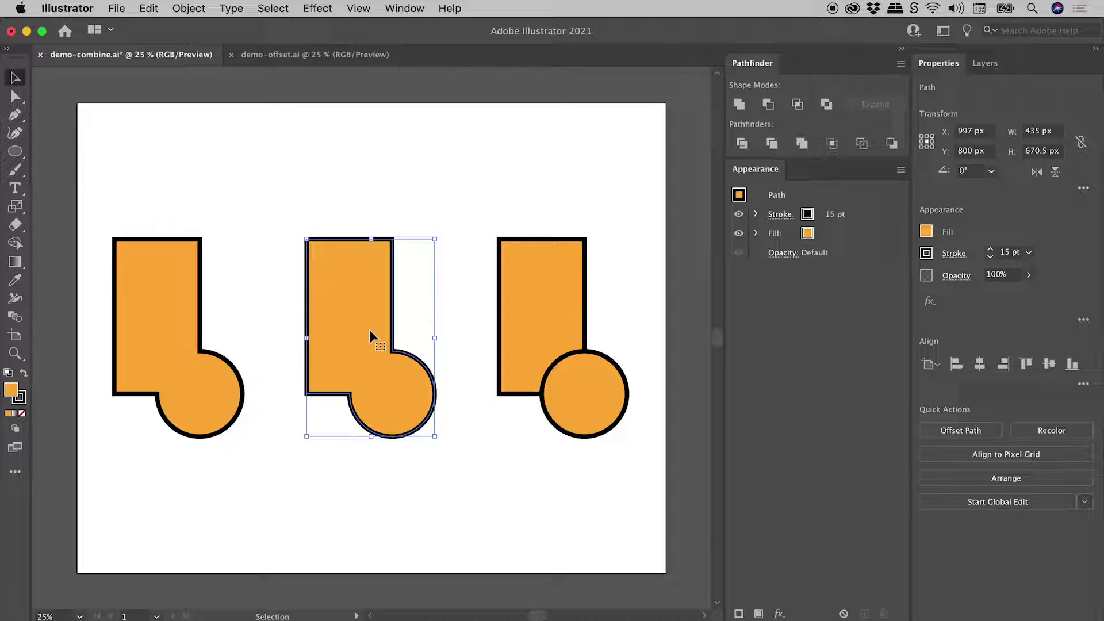
click(343, 181)
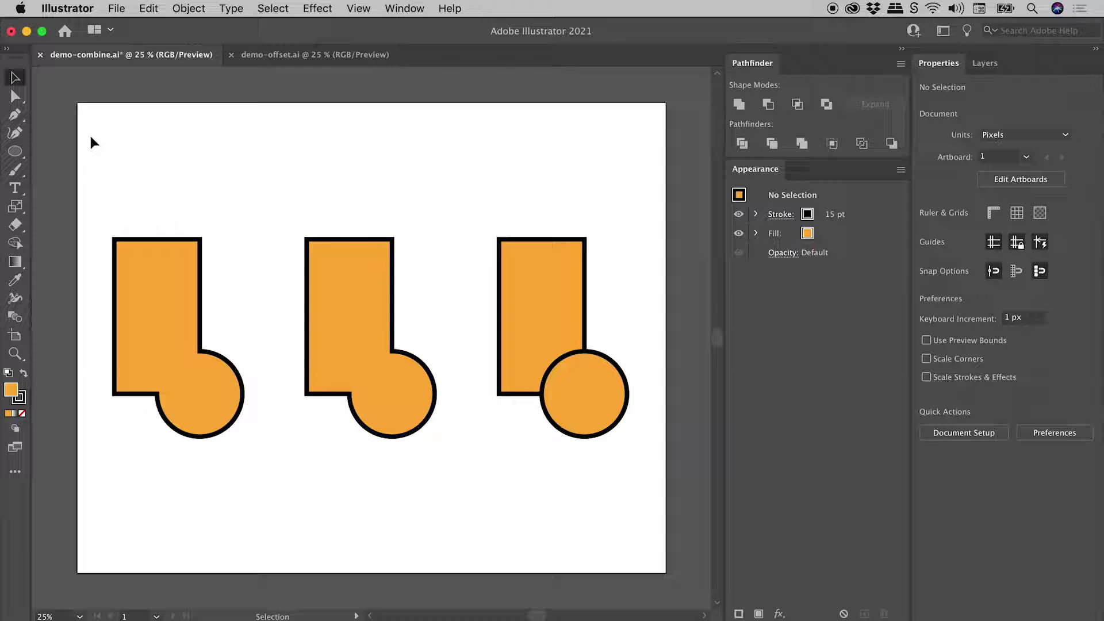
click(16, 97)
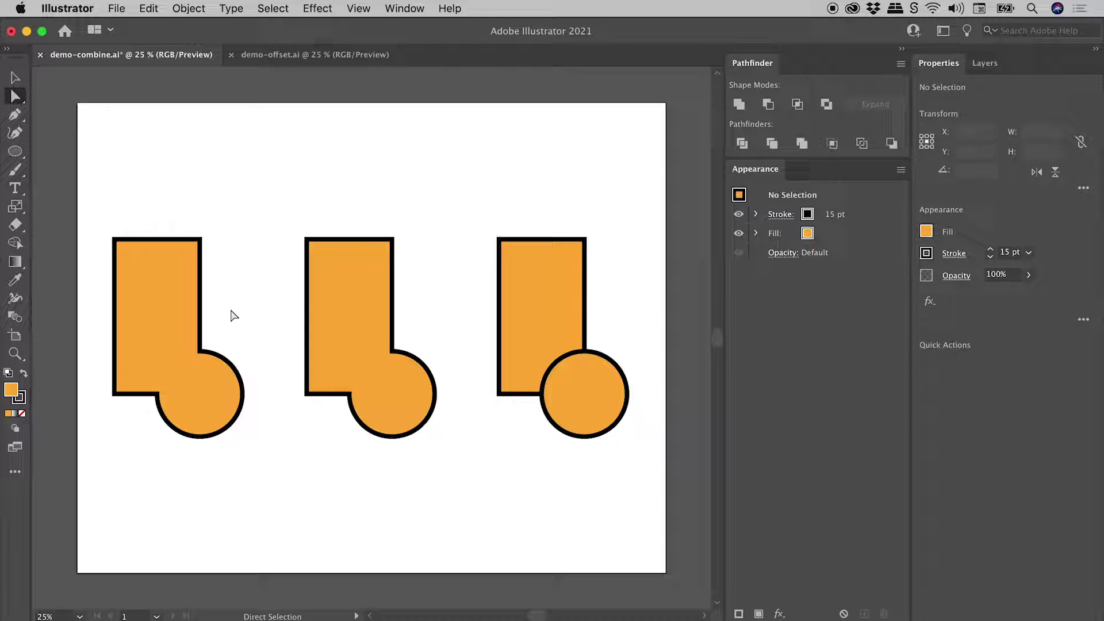
mouse_move(203, 352)
mouse_down()
mouse_move(233, 340)
mouse_move(211, 333)
mouse_up()
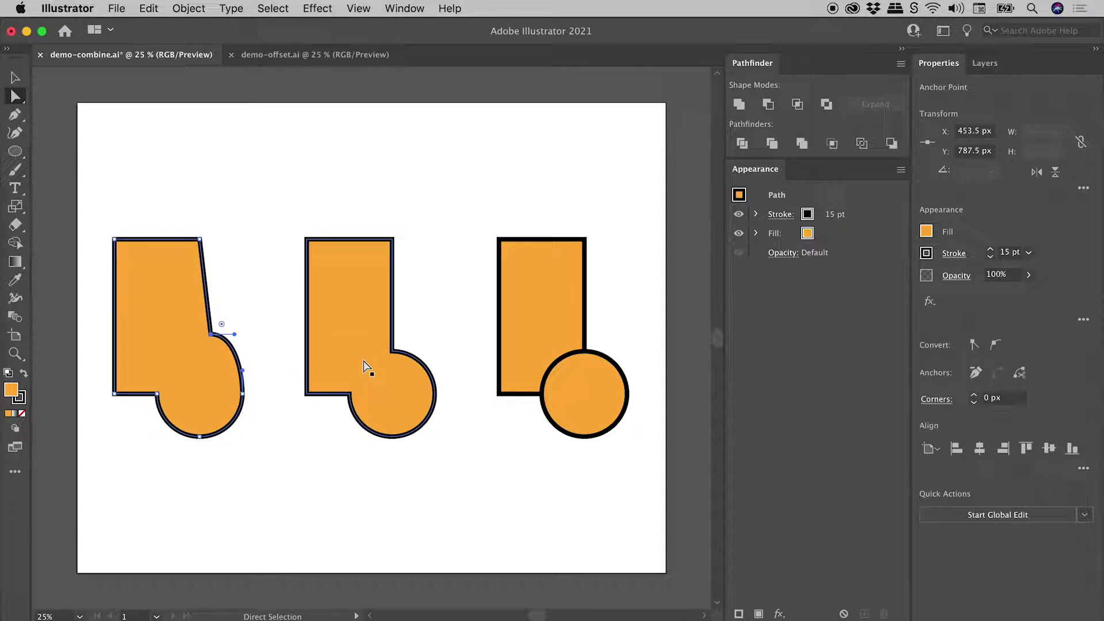
mouse_move(393, 351)
mouse_down()
mouse_move(413, 345)
mouse_move(408, 337)
mouse_up()
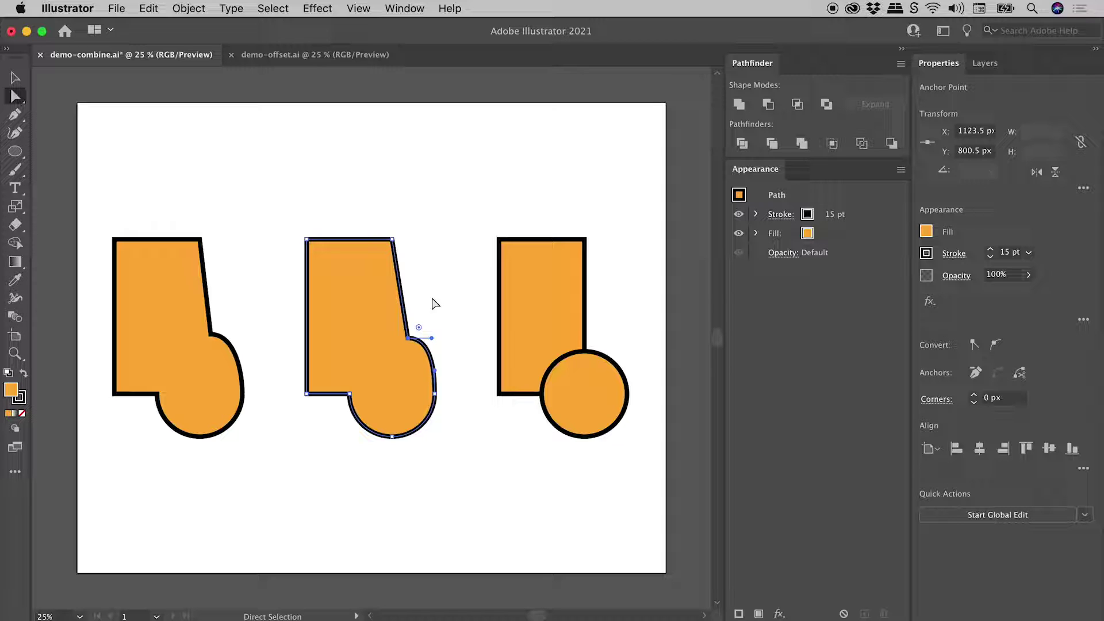
key(super+z)
key(super+z)
key(super+z)
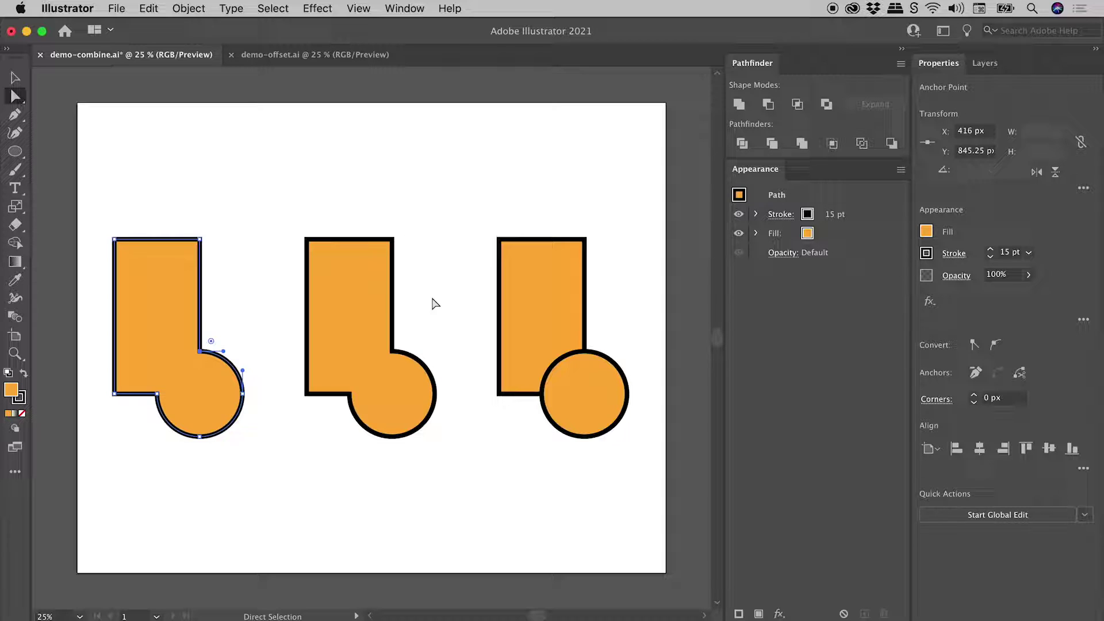
Step: Join the third rectangle and circle as an editable compound shape with Pathfinder Unite
click(170, 115)
click(15, 78)
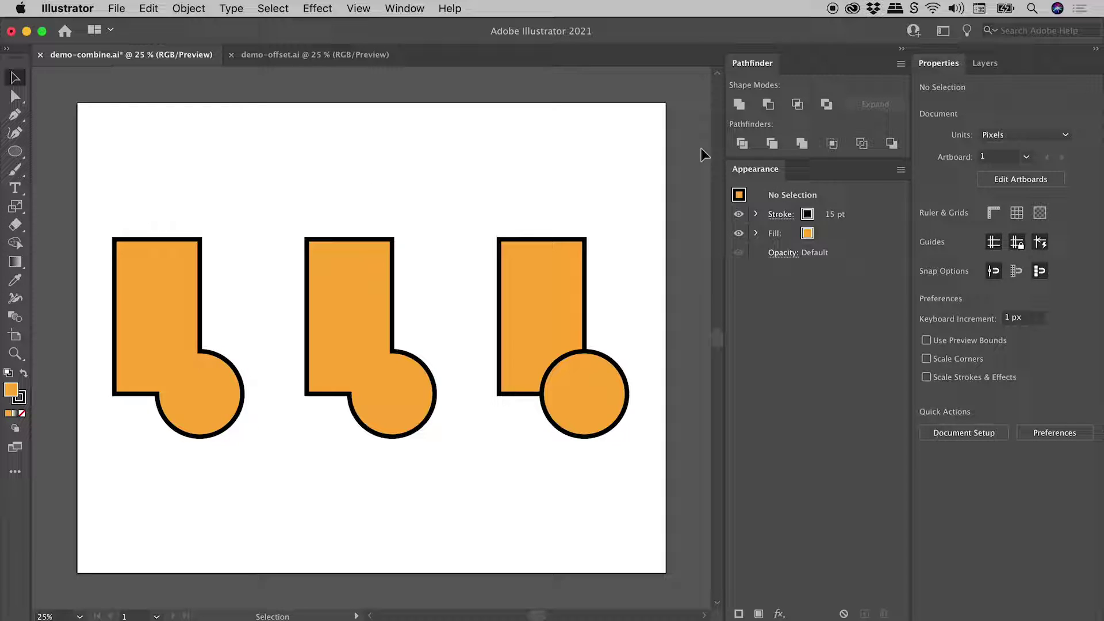
drag(540, 153, 615, 452)
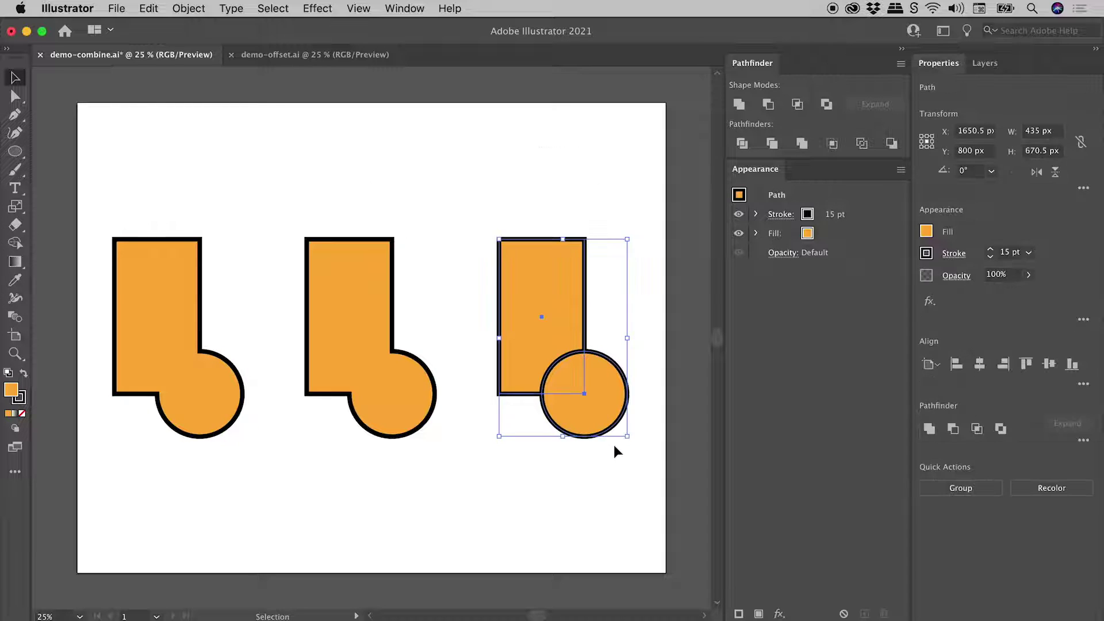
alt+click(744, 106)
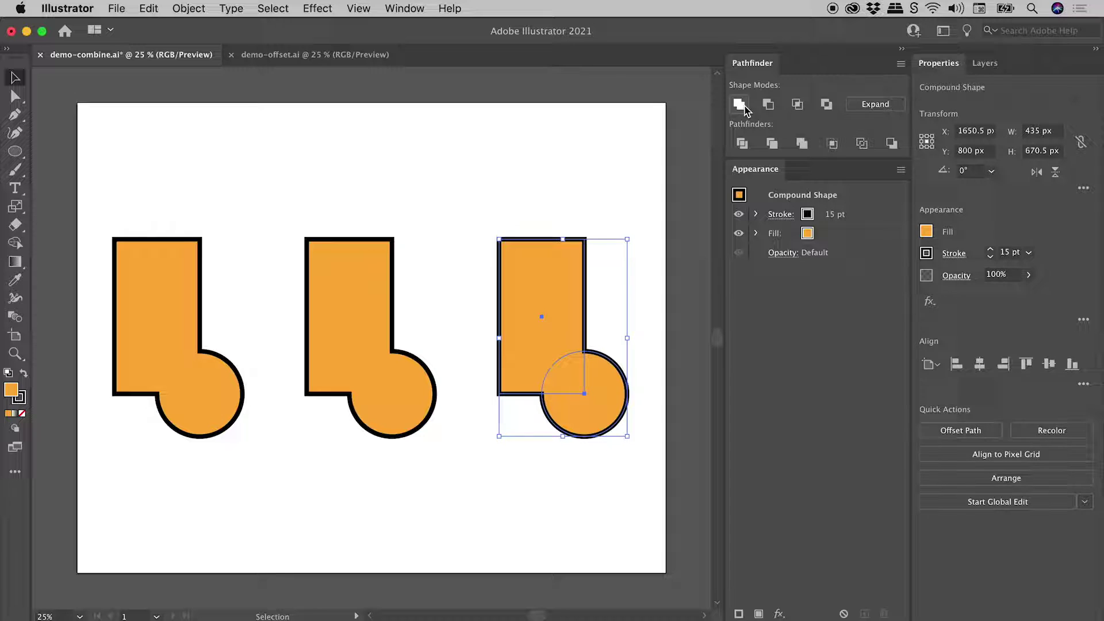
click(621, 162)
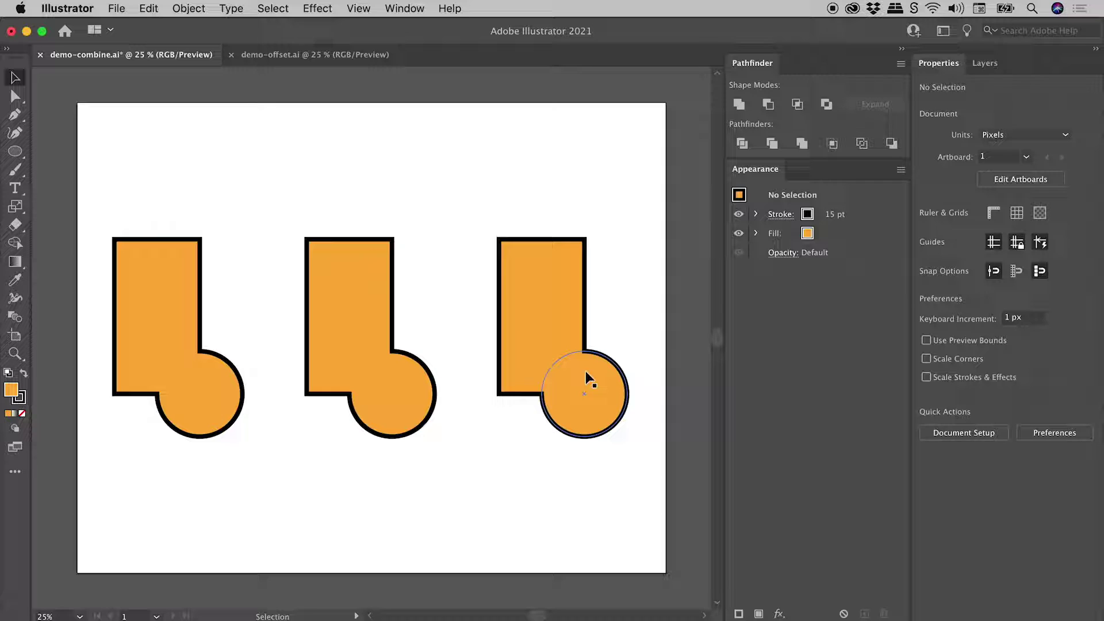
Step: With Direct Selection, slide the circle inside the third compound shape to the left
key(super+z)
click(15, 96)
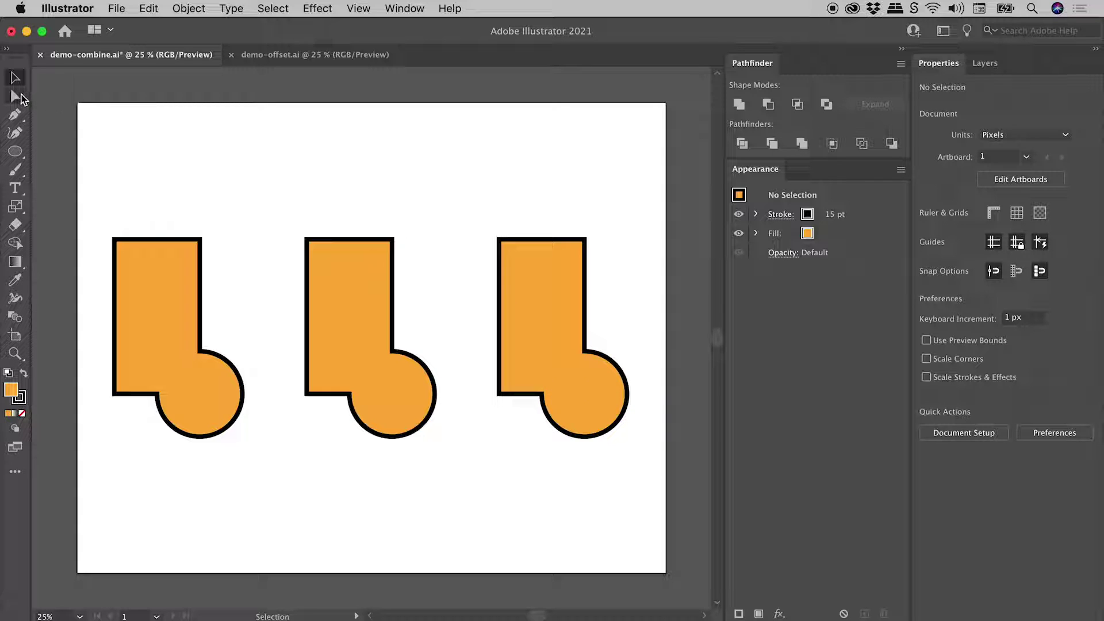
click(534, 296)
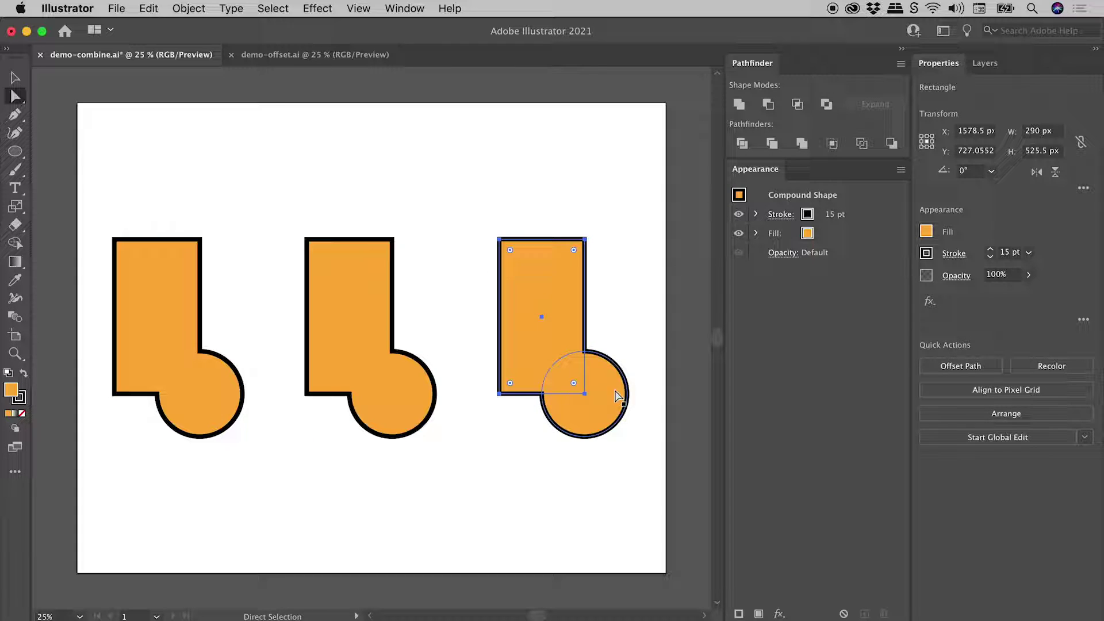
drag(617, 396, 587, 386)
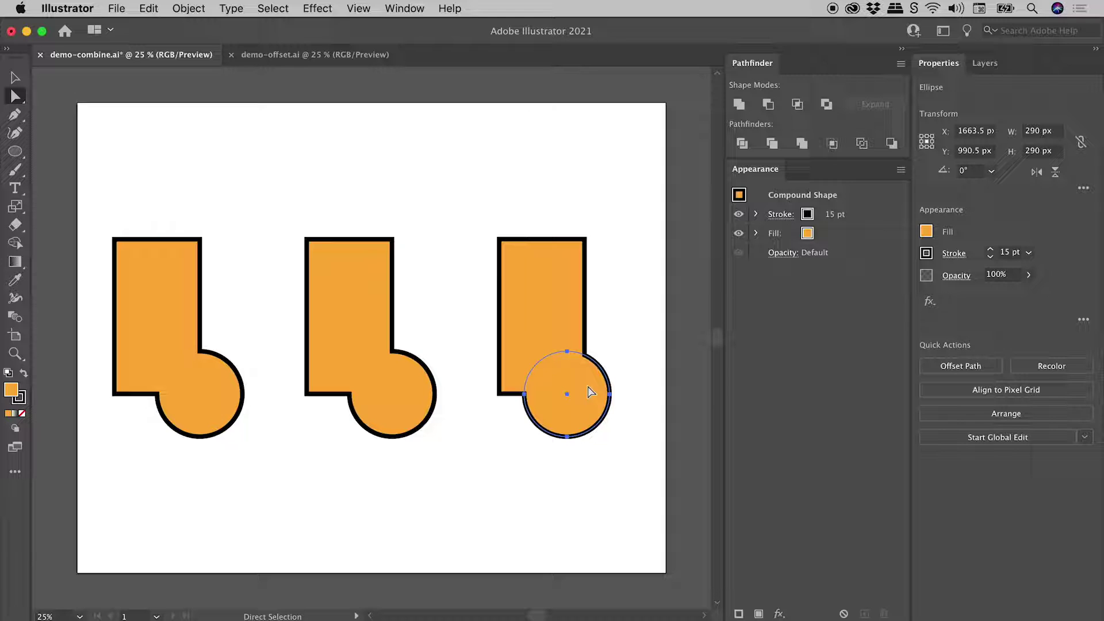
Step: Place a duplicate of the third compound shape past the artboard's right edge, then reselect the original
click(158, 136)
click(16, 78)
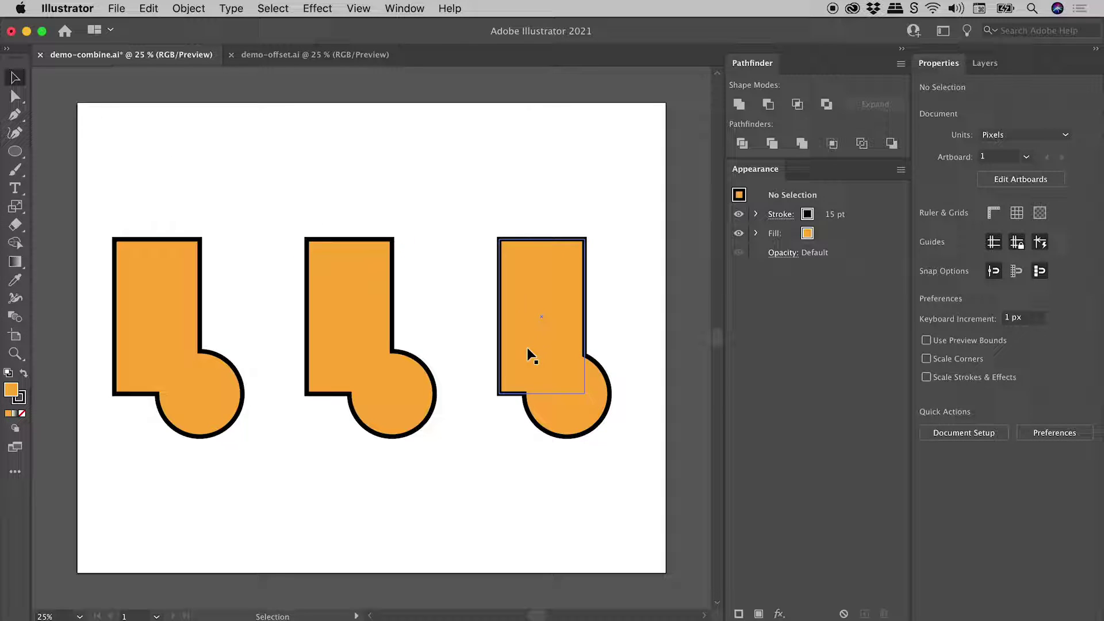
drag(526, 347, 563, 243)
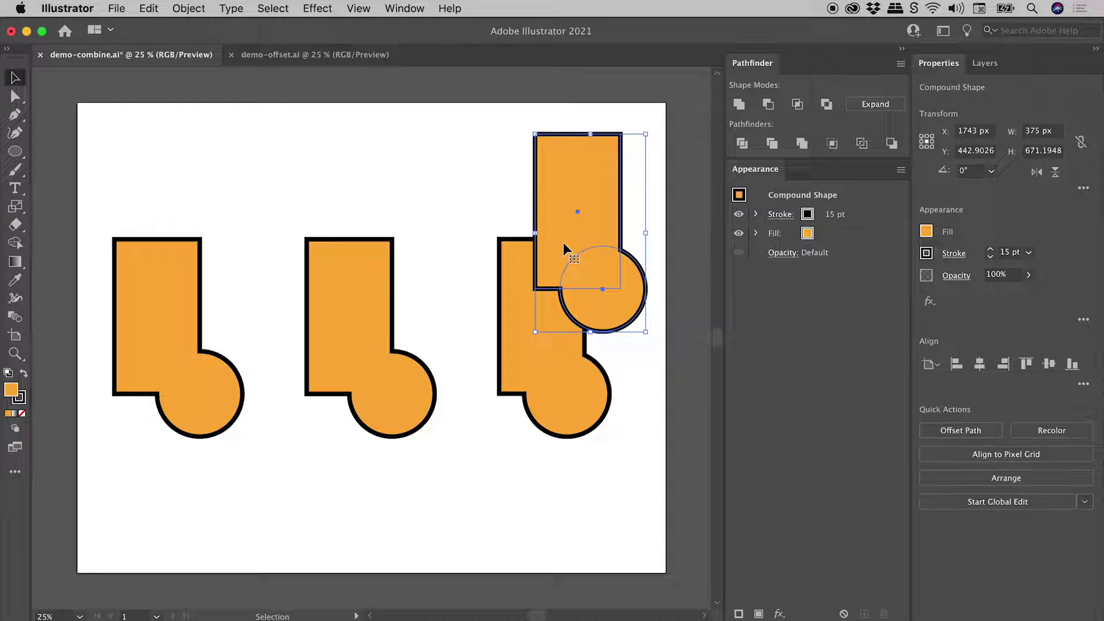
drag(543, 150, 693, 170)
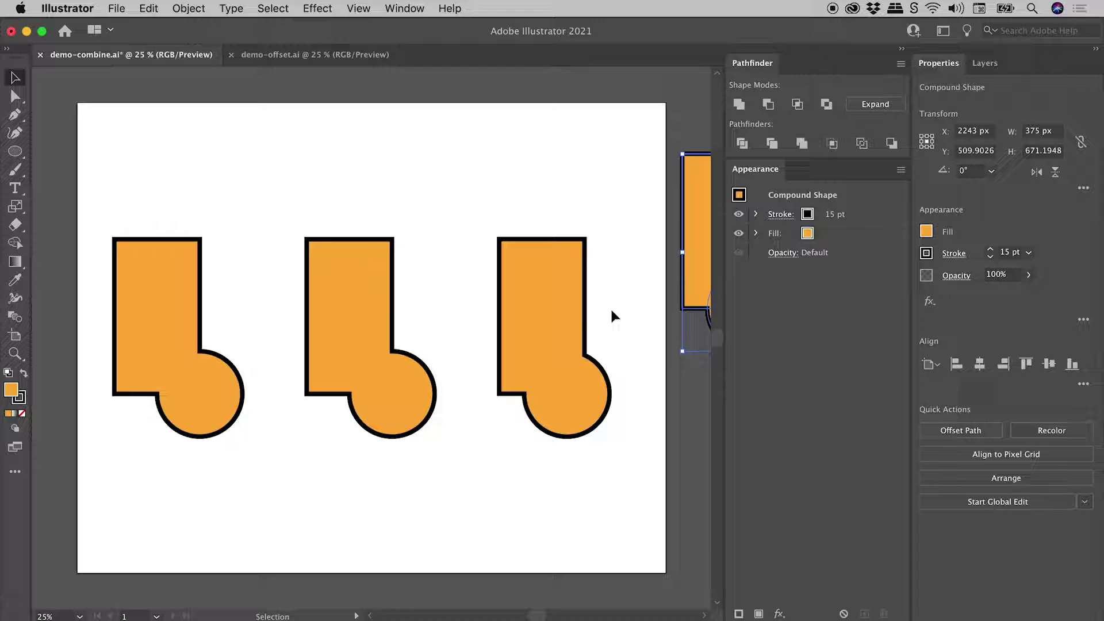
click(548, 285)
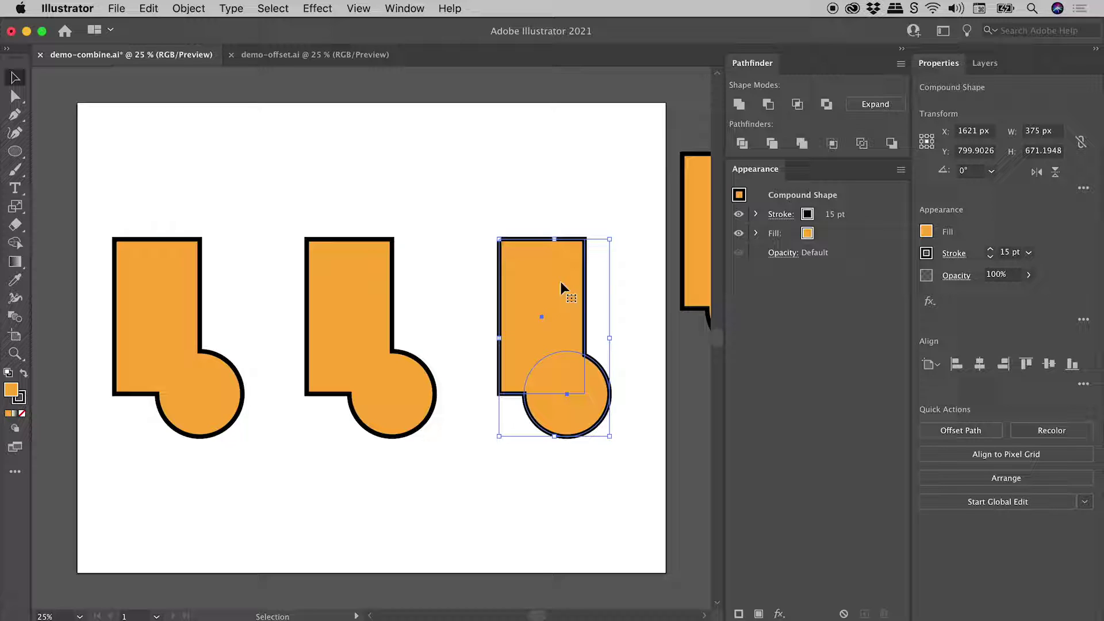
Step: Expand the third compound shape into a single path, test an anchor, then switch to demo-offset.ai
click(876, 105)
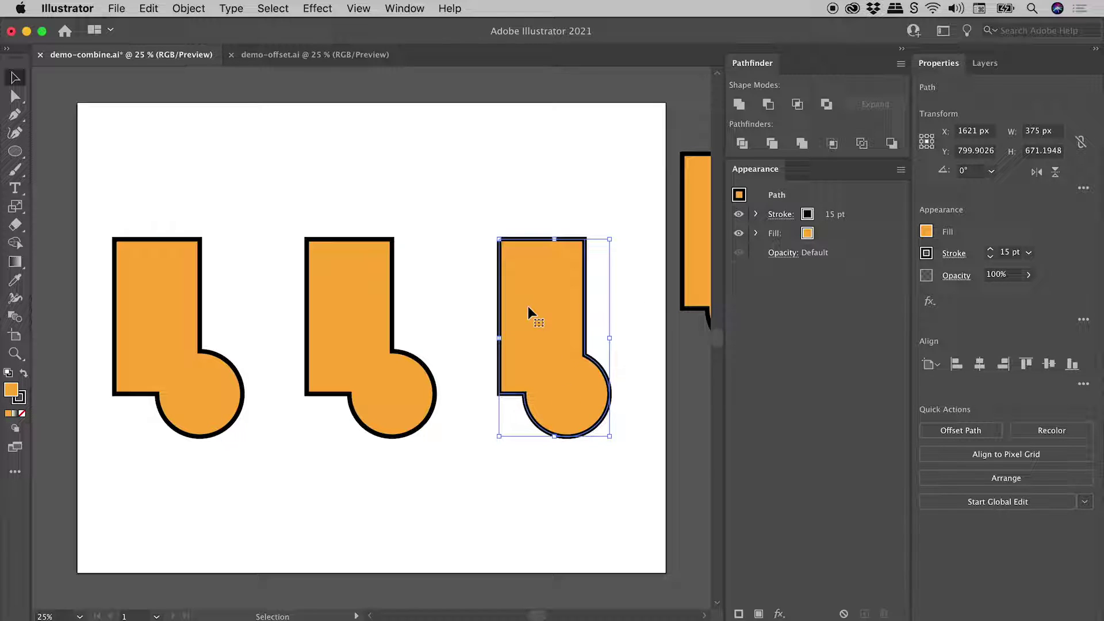
click(457, 184)
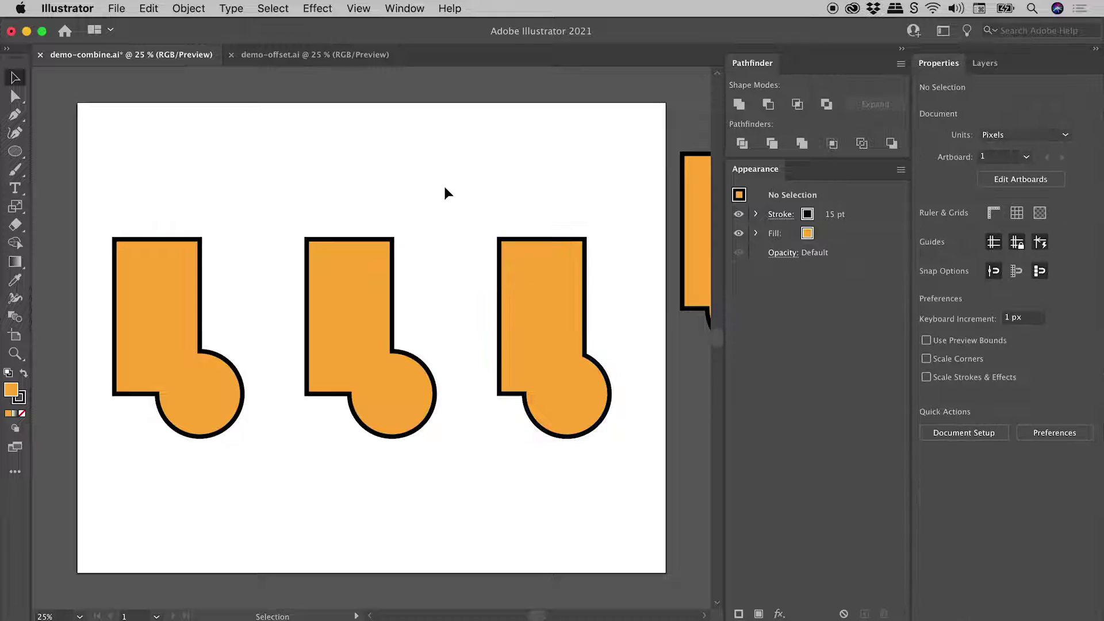
click(15, 99)
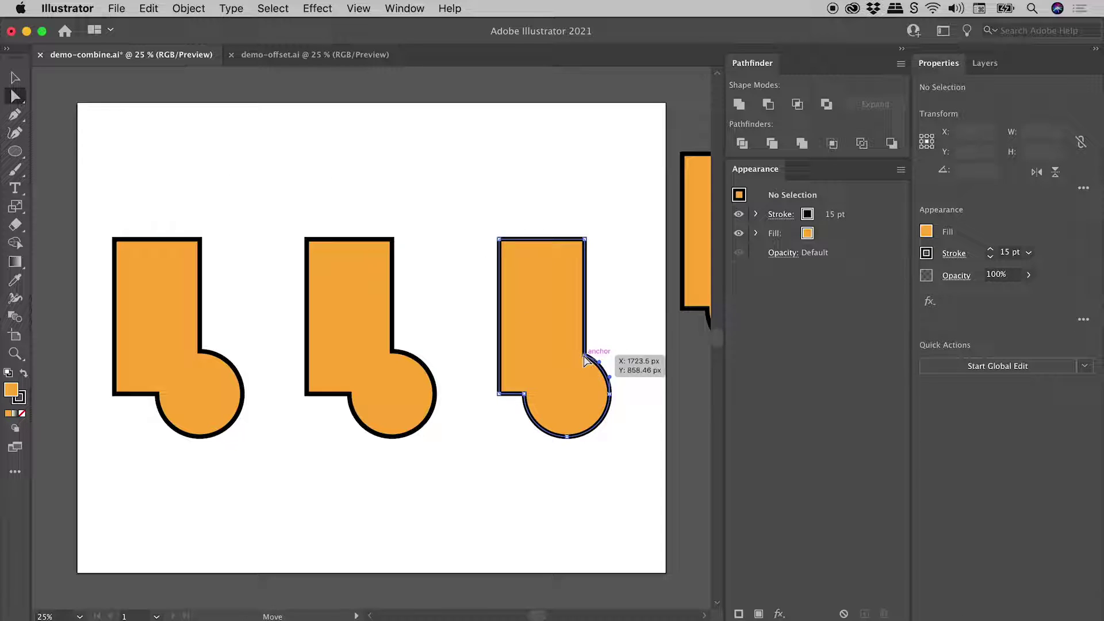
mouse_move(585, 359)
mouse_down()
mouse_move(594, 338)
mouse_move(585, 349)
mouse_up()
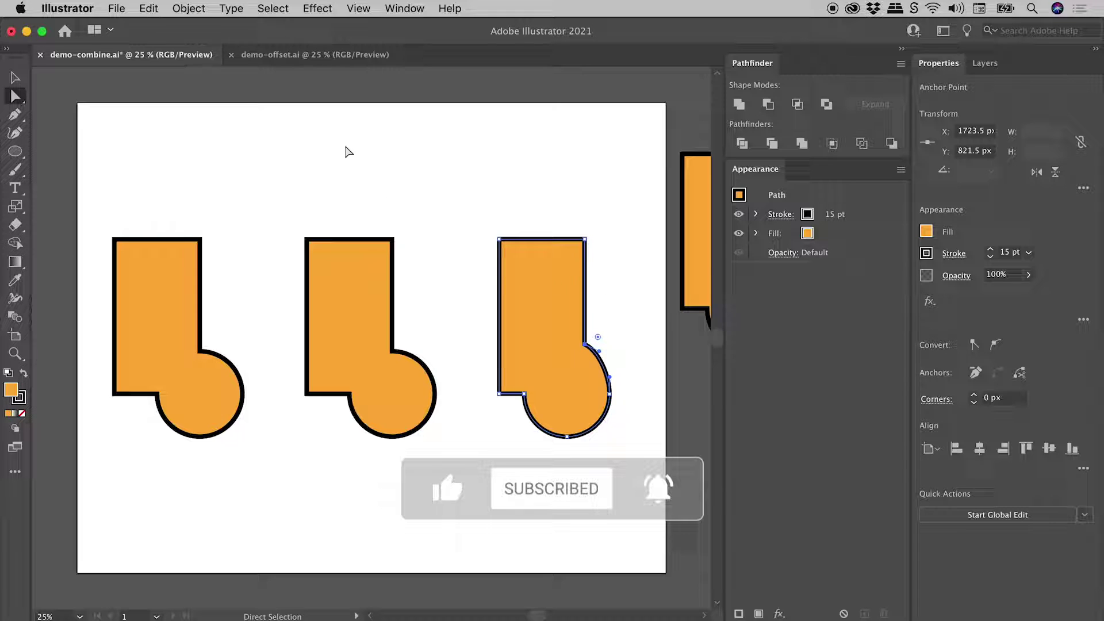
click(289, 55)
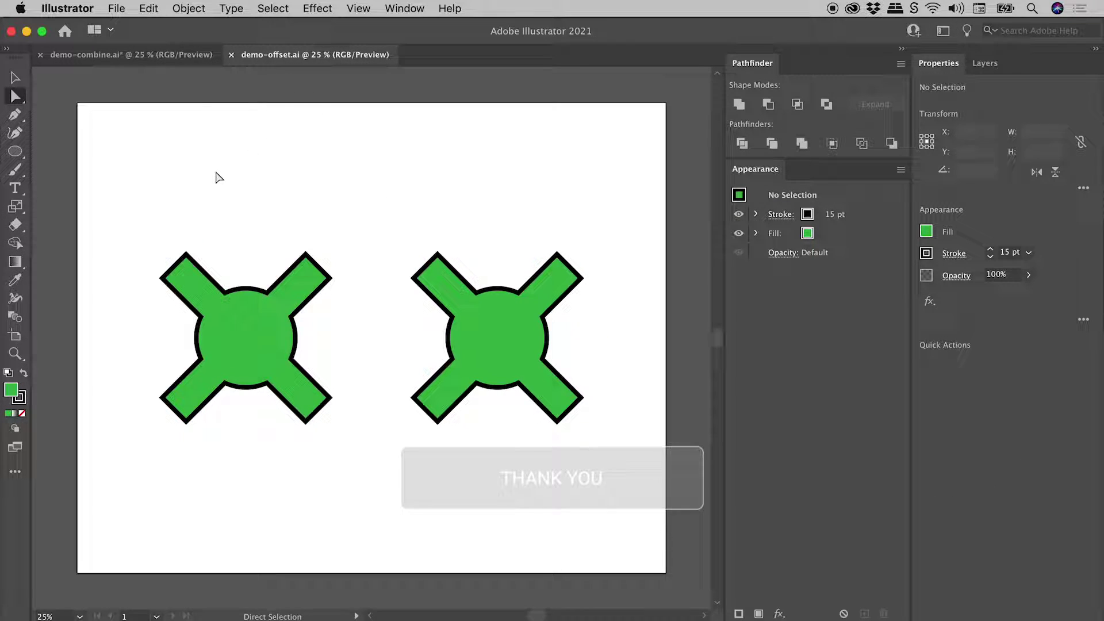
click(15, 78)
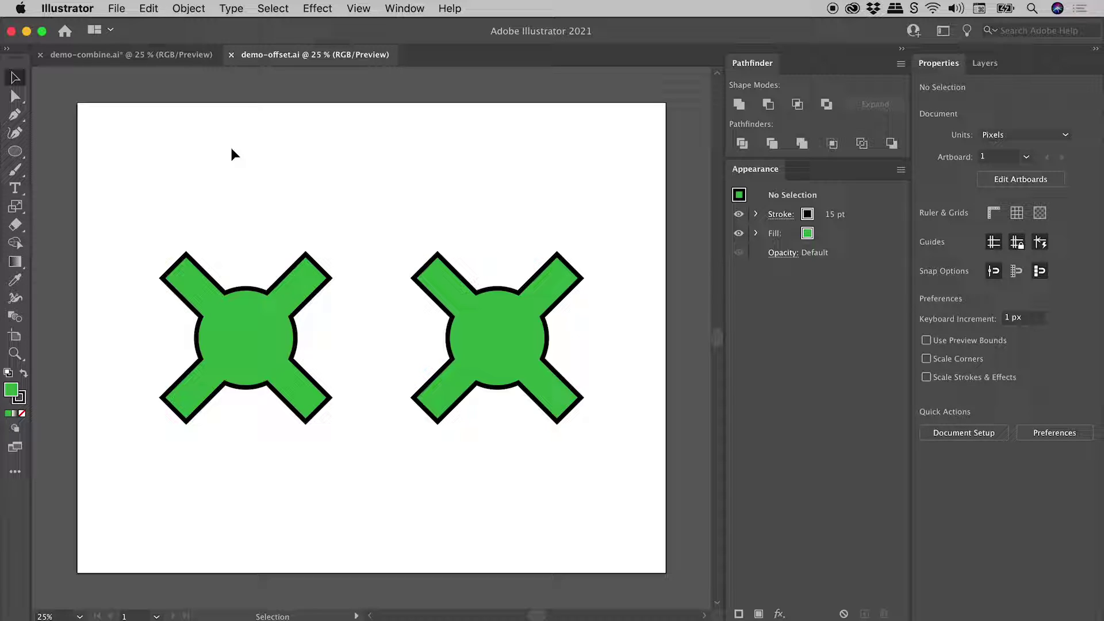
Step: Apply Object > Path > Offset Path at 30 px to the left green cross
click(256, 328)
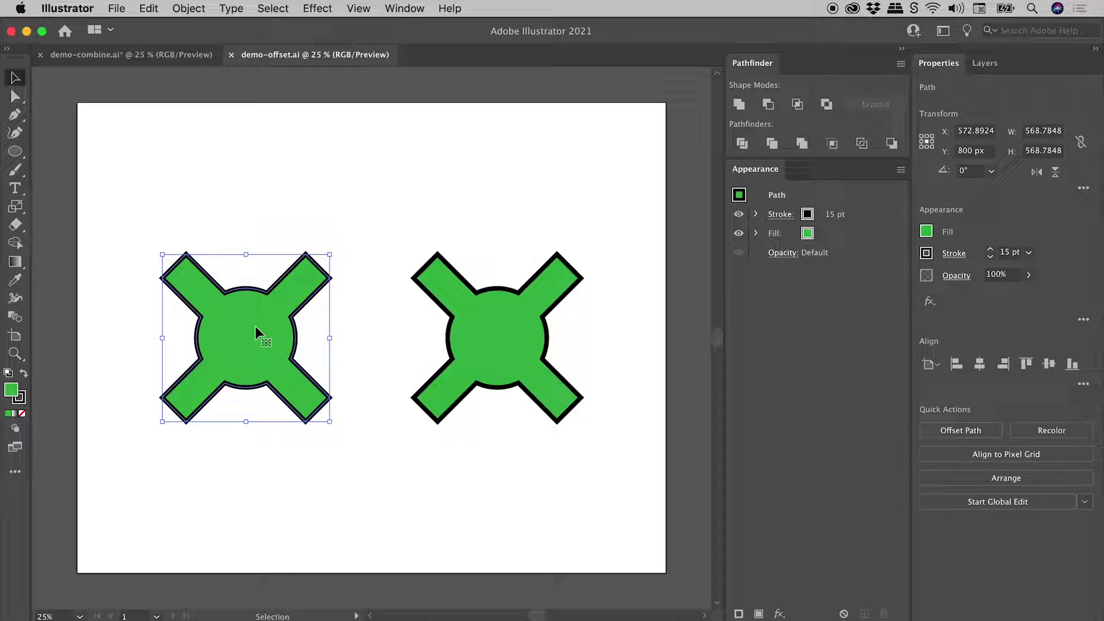
click(183, 9)
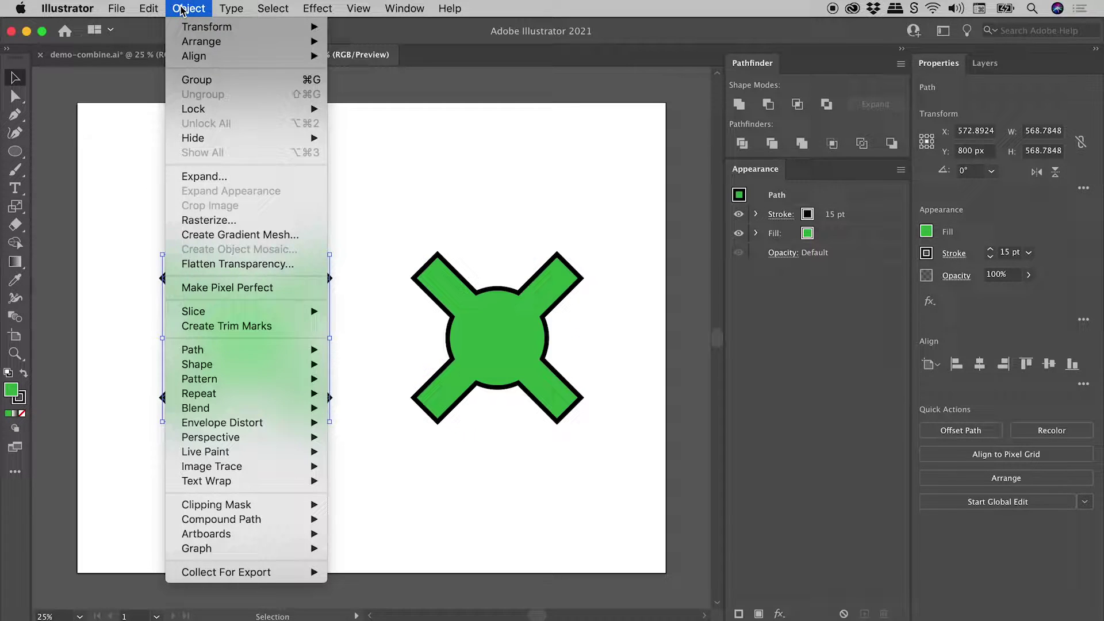
mouse_move(226, 349)
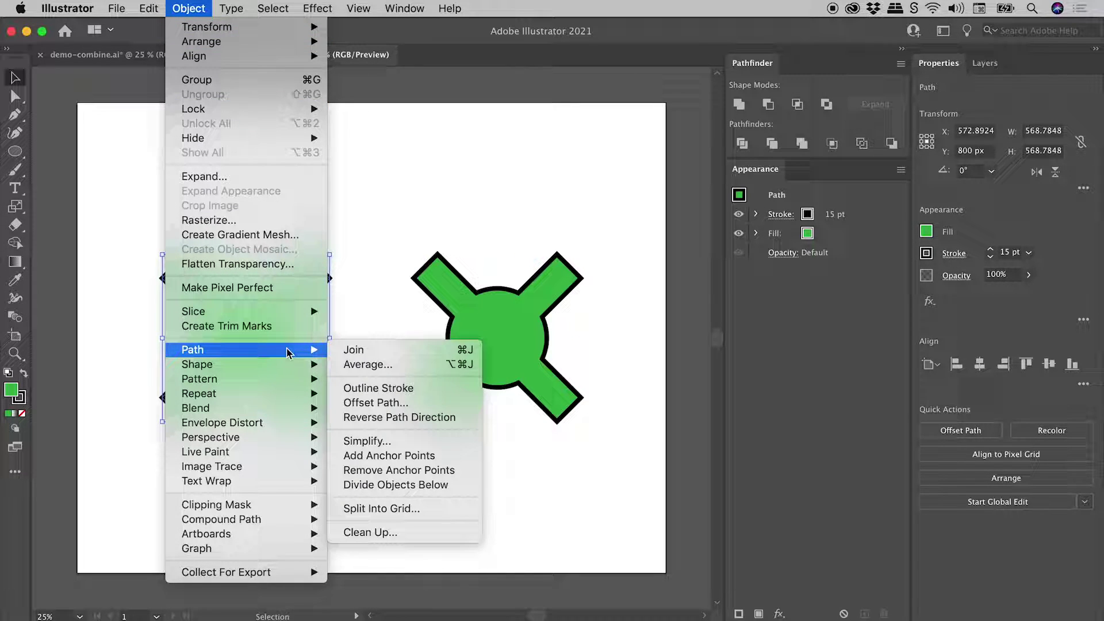
click(438, 404)
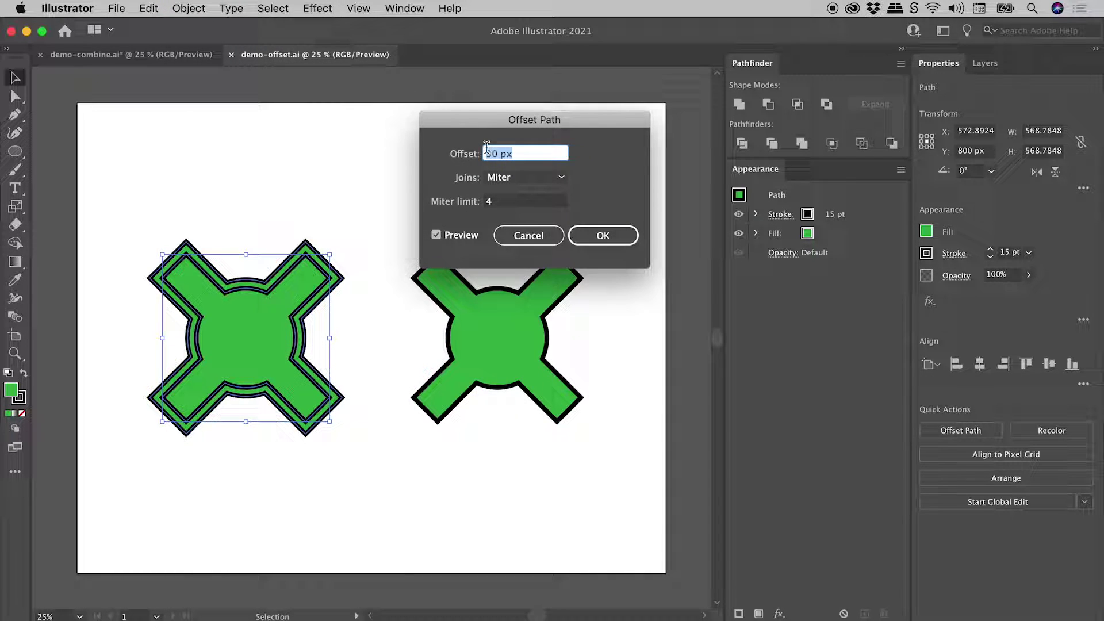
click(605, 230)
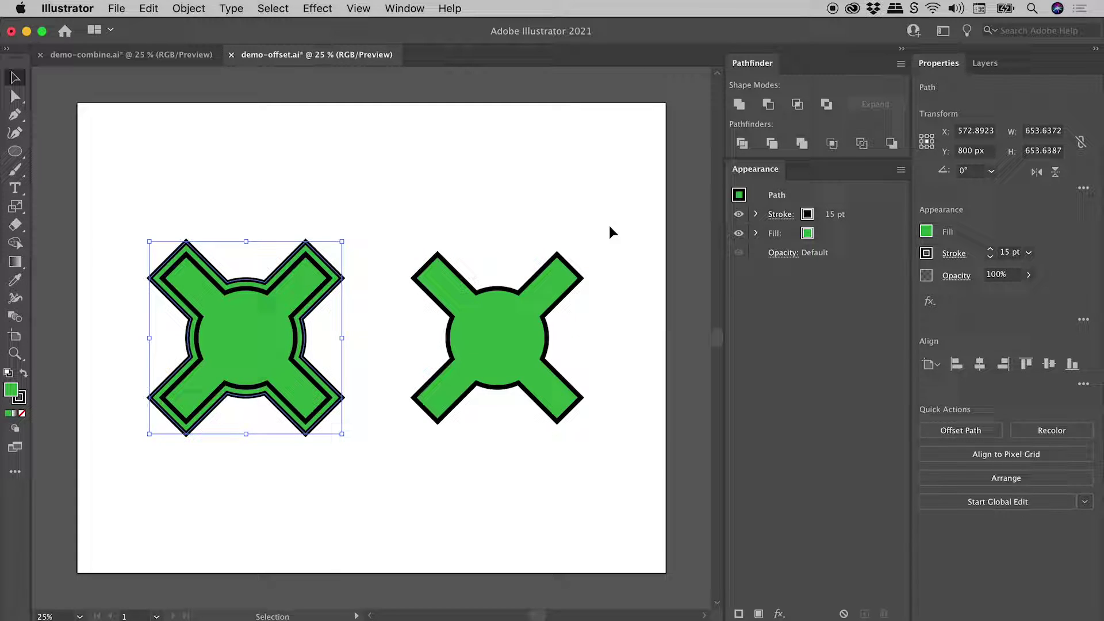
click(288, 199)
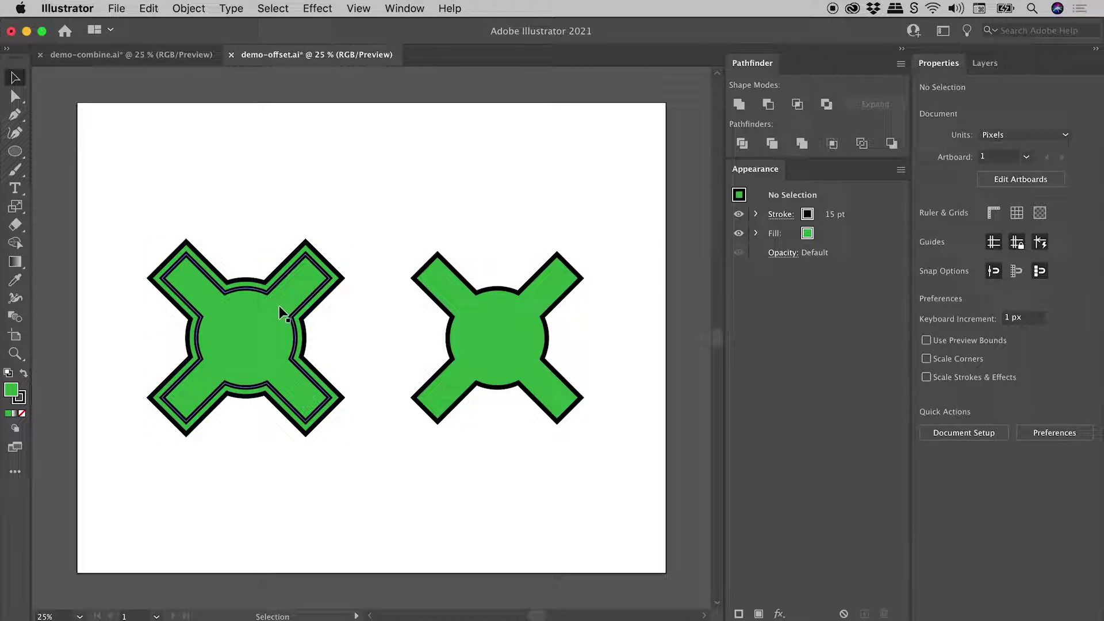
Step: Drag the original left cross off the artboard's left edge and select the enlarged offset cross
drag(279, 315, 63, 207)
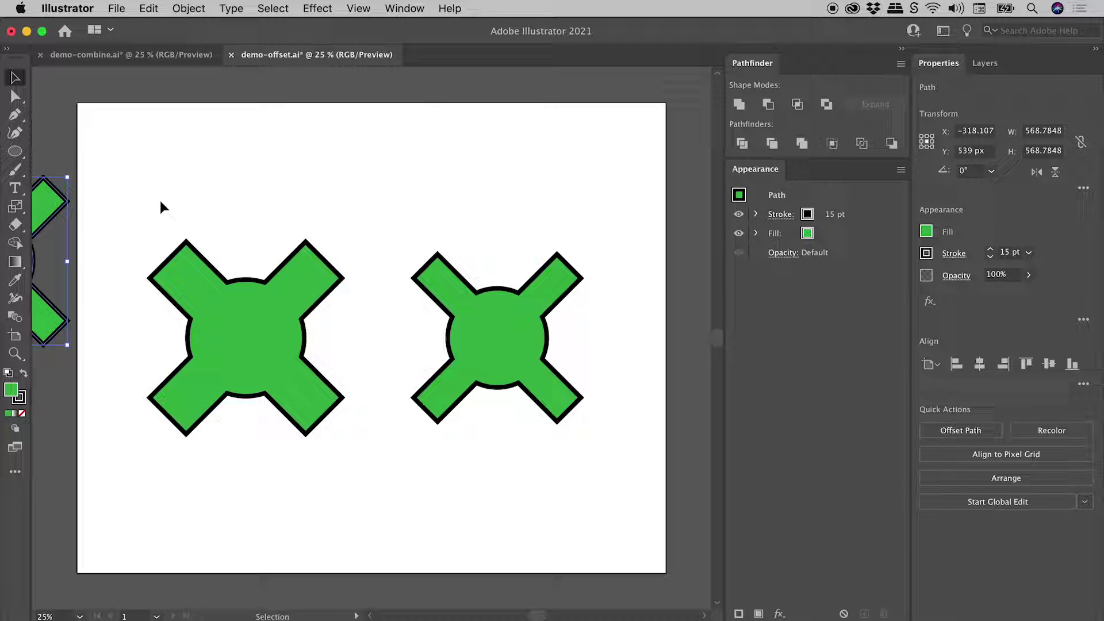
click(275, 308)
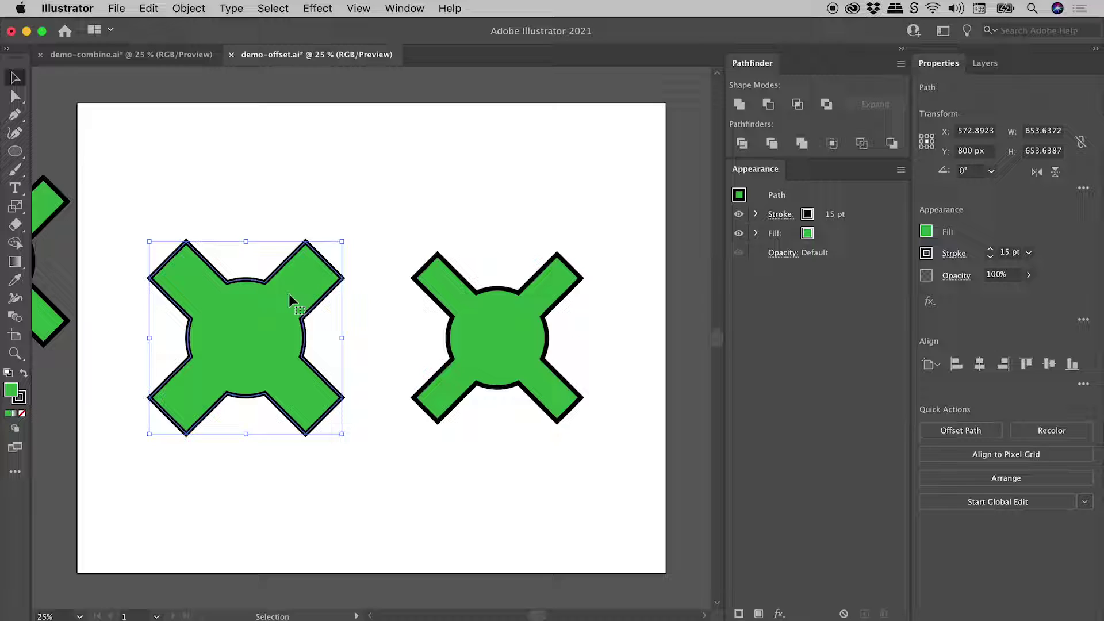
Step: Give the right green cross a live Effect > Path > Offset Path of 30 px
click(481, 315)
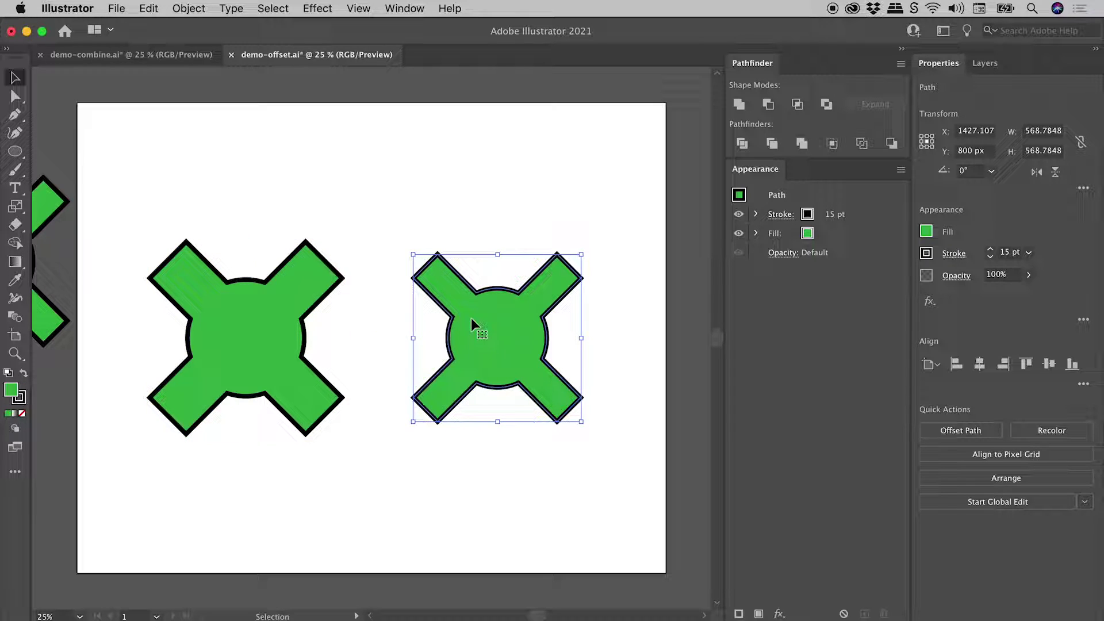
click(317, 8)
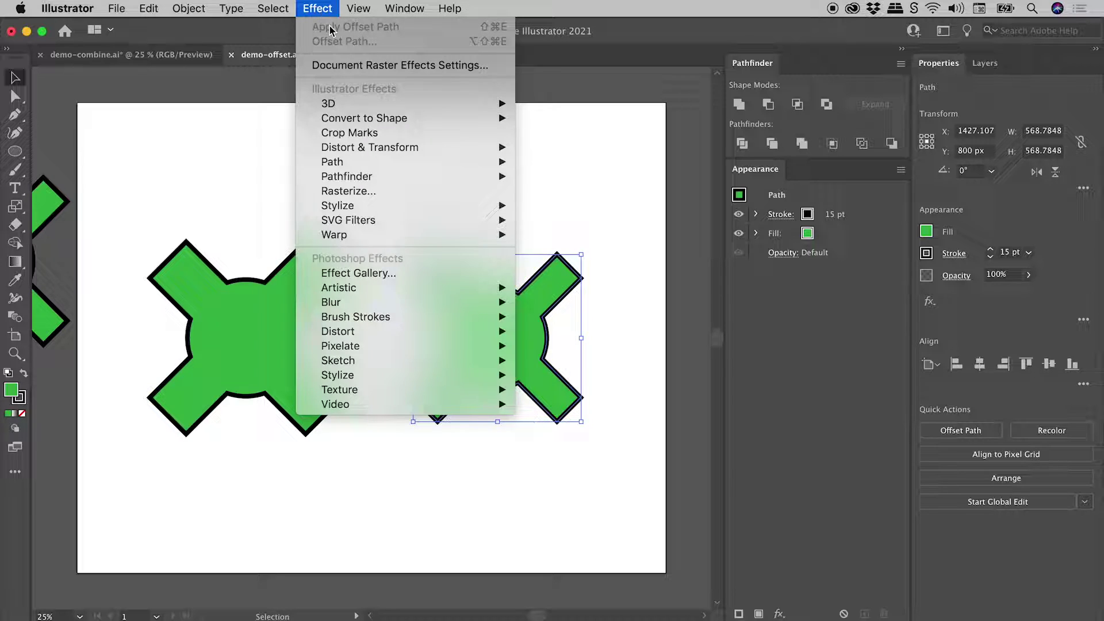
mouse_move(413, 161)
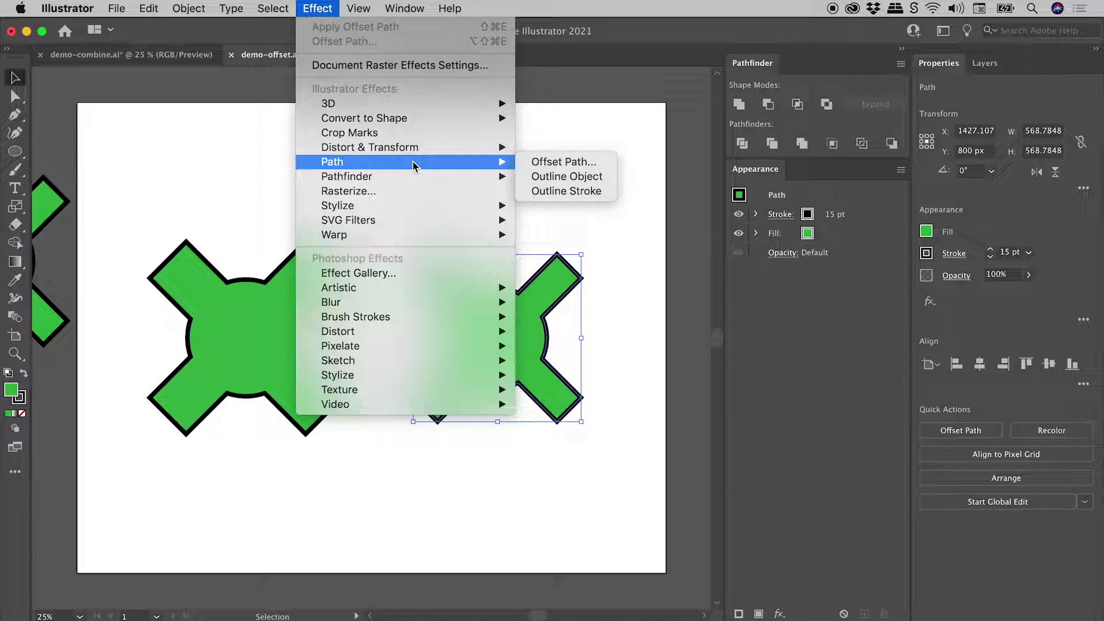
click(595, 163)
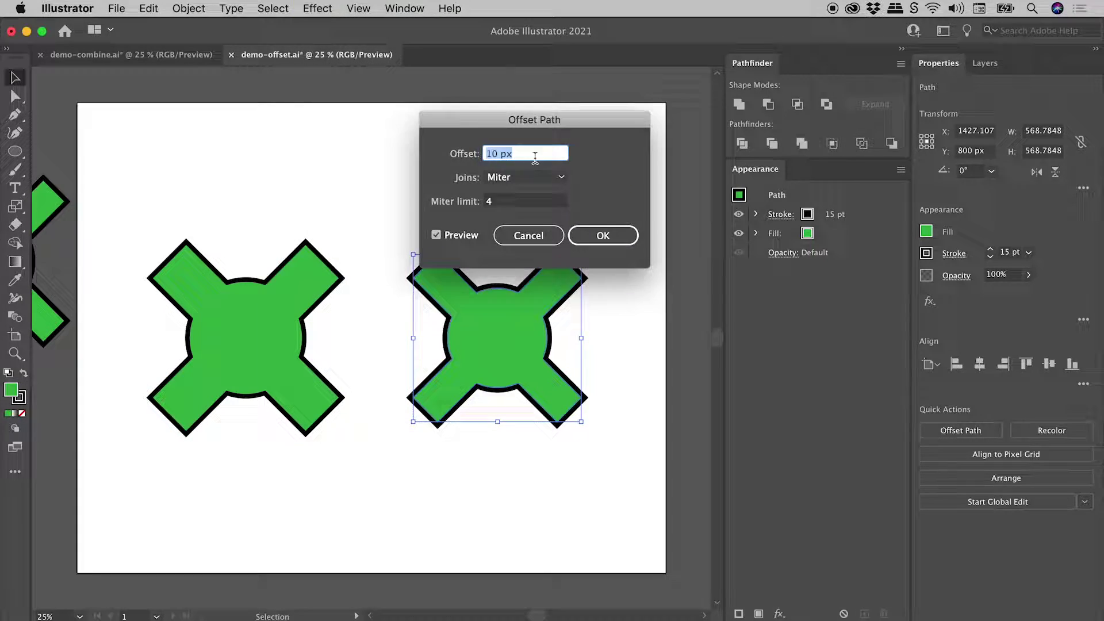
text(30)
key(Tab)
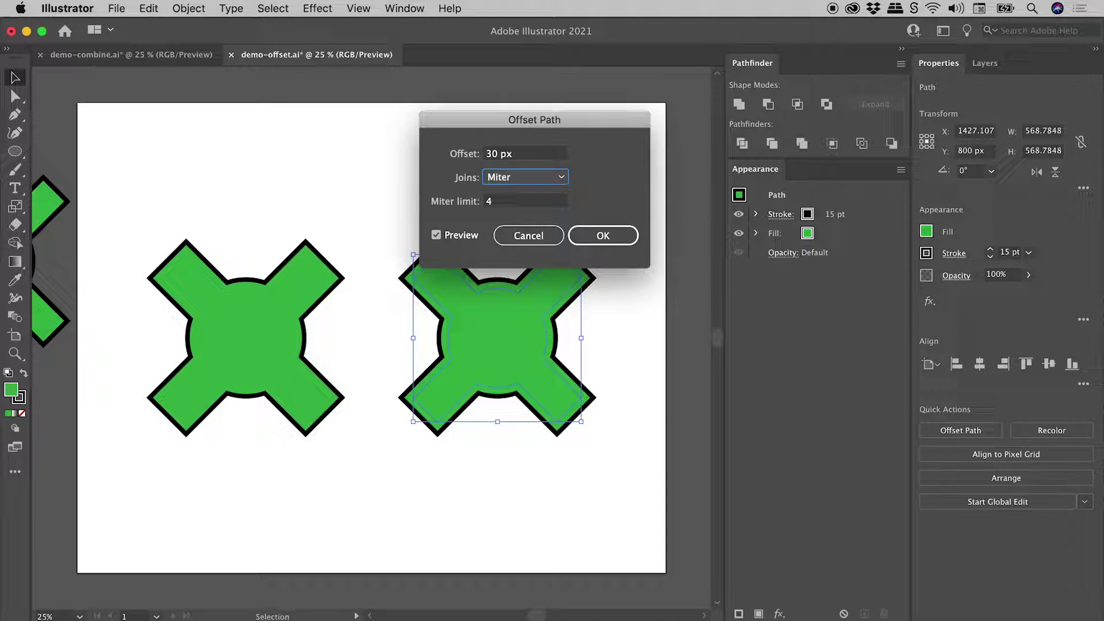
click(609, 233)
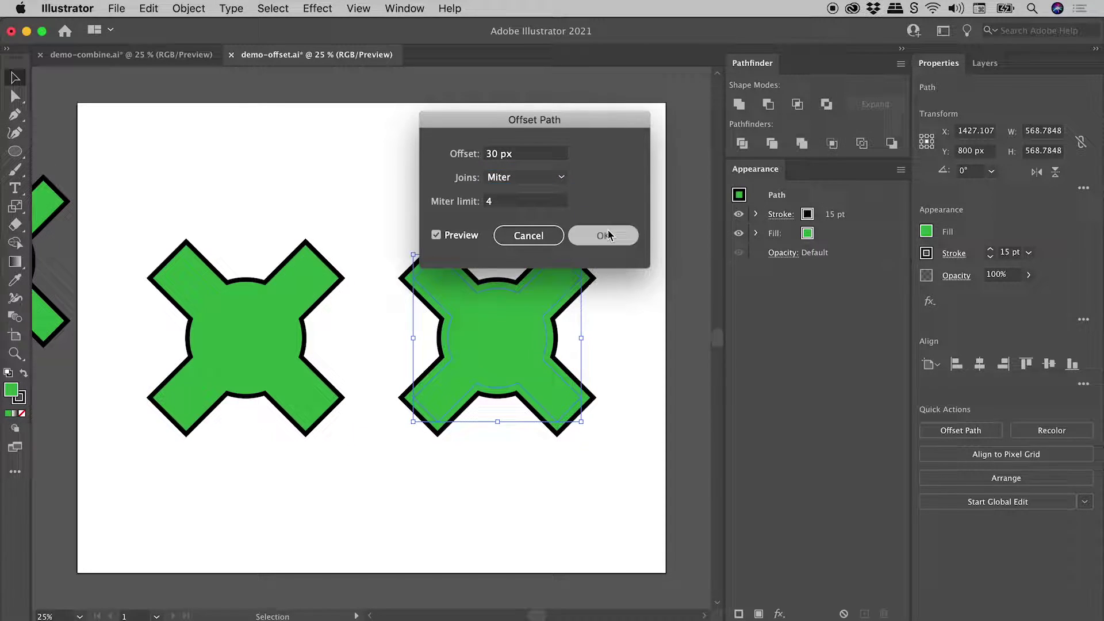
click(591, 147)
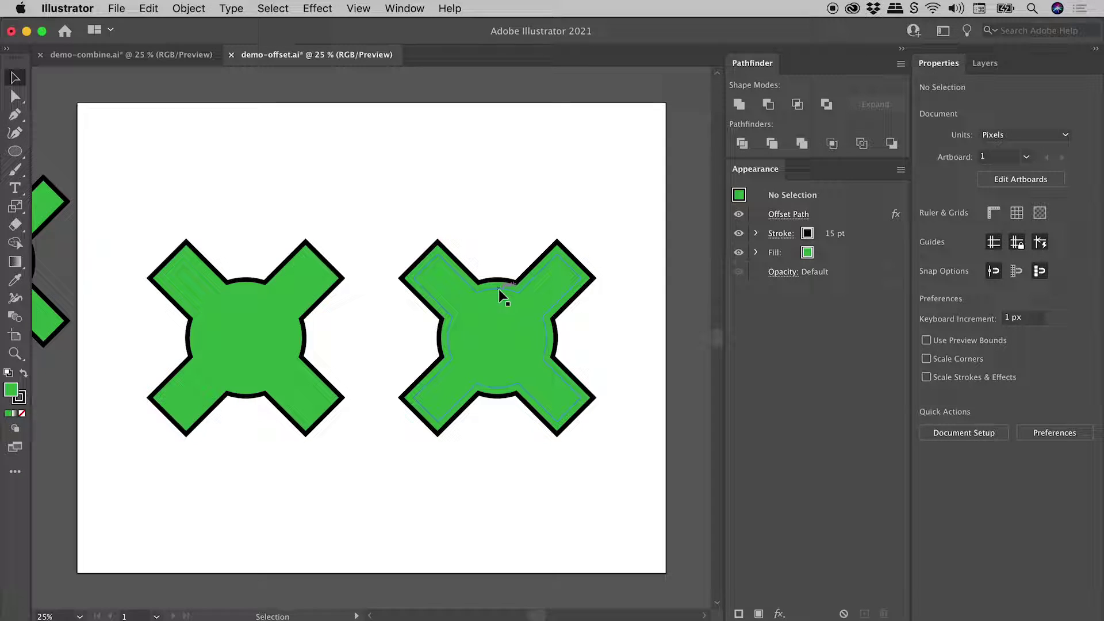
click(554, 273)
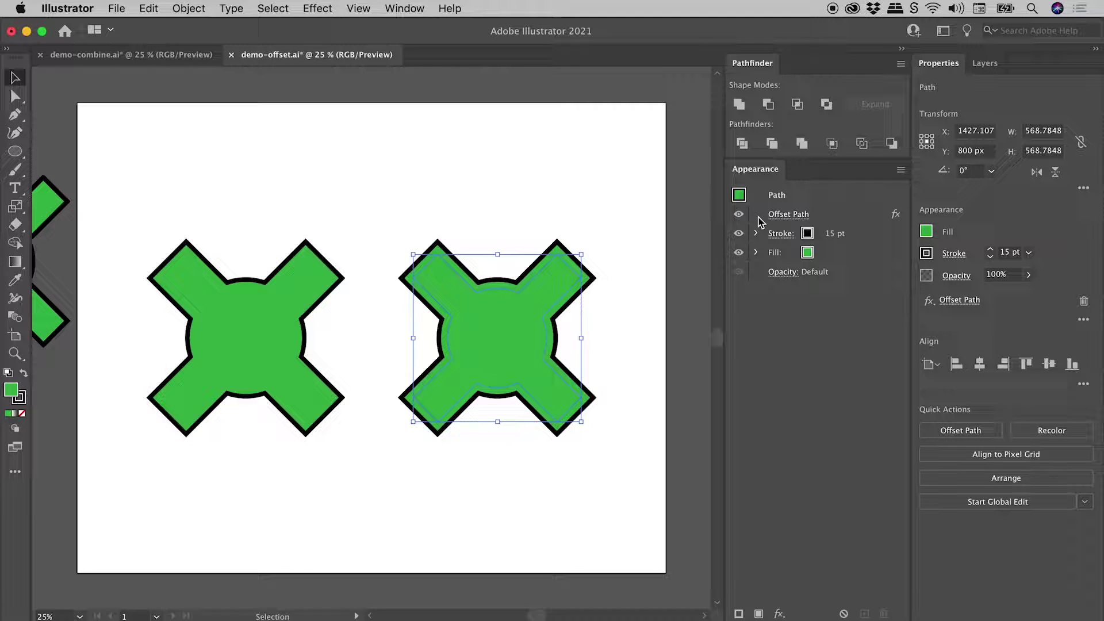
click(739, 216)
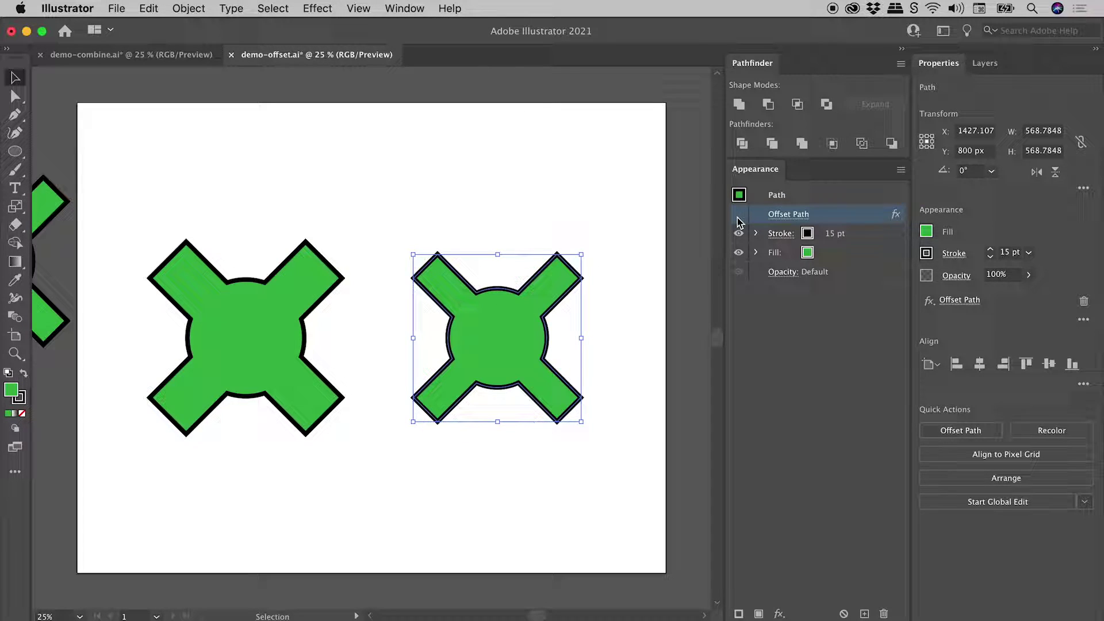
click(739, 217)
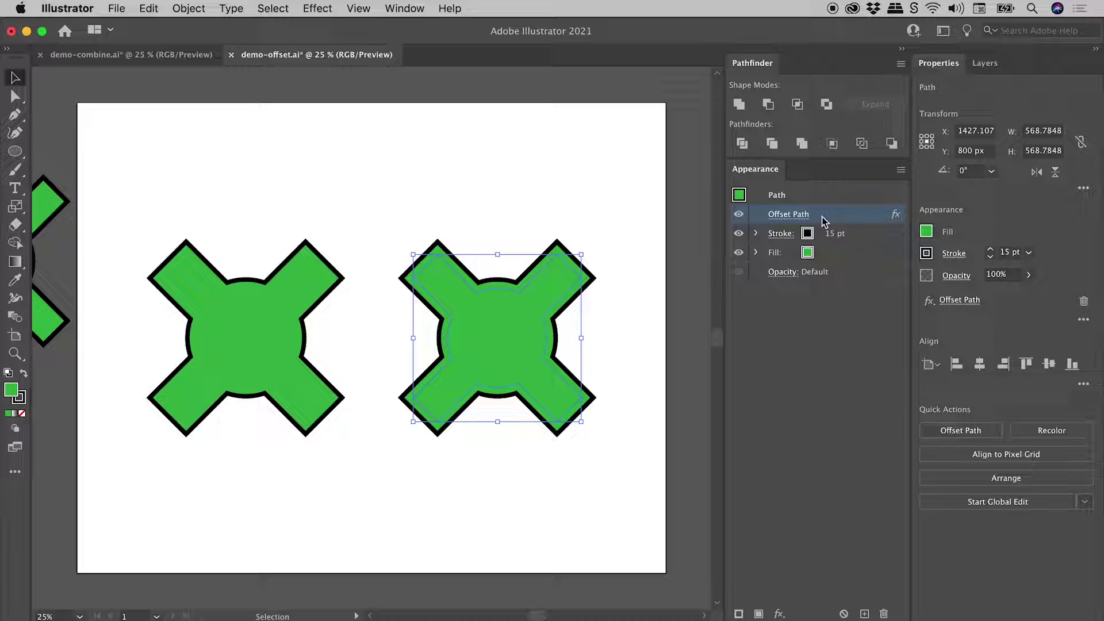
click(884, 614)
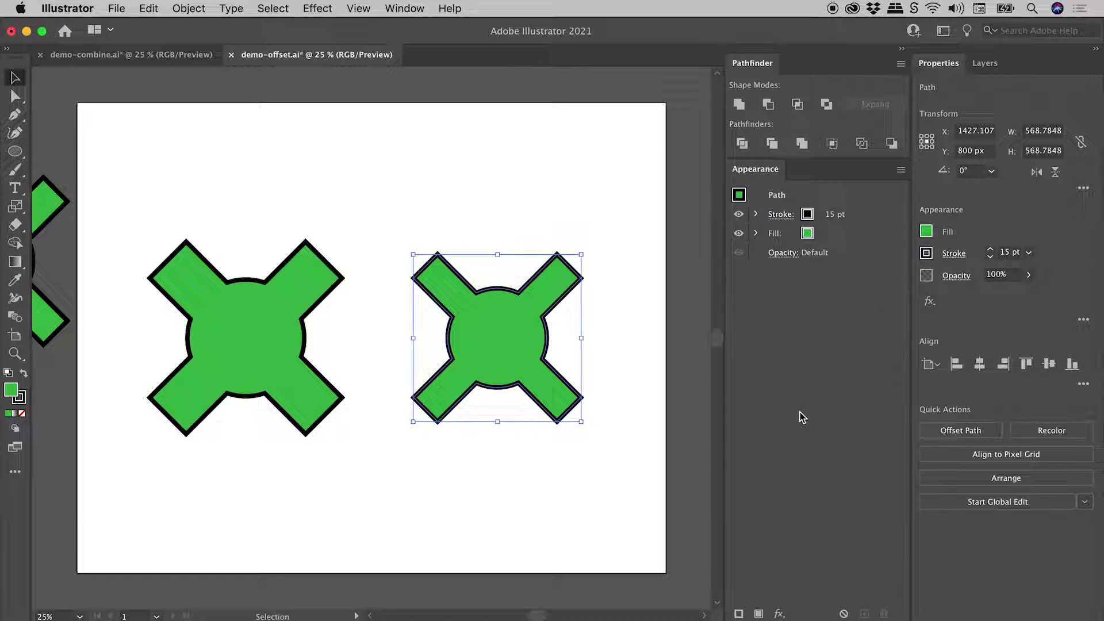
key(super+z)
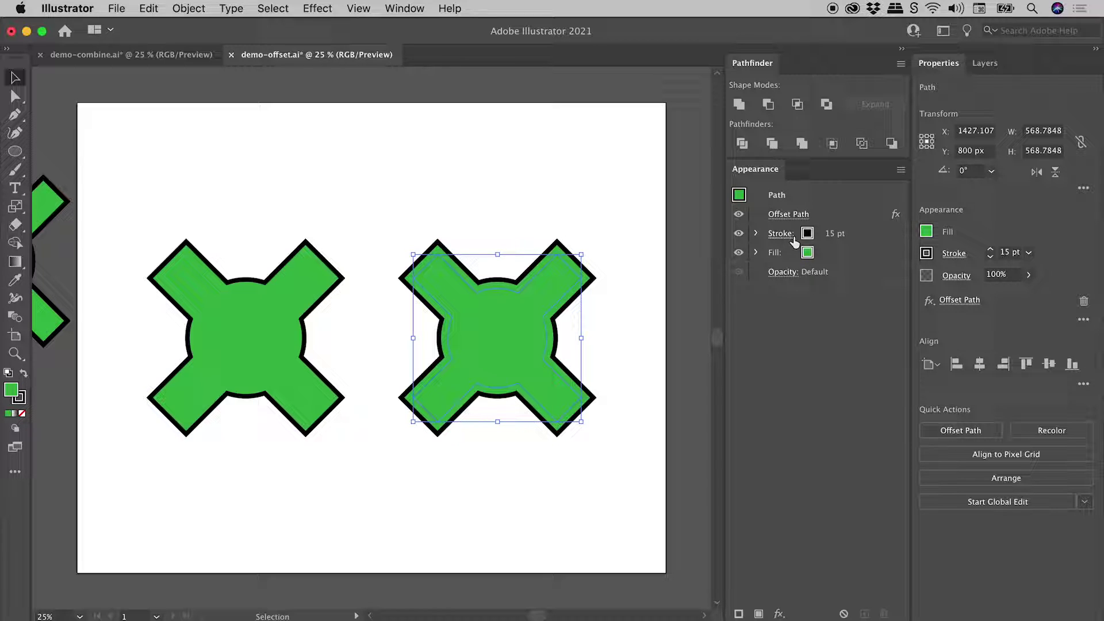
Step: Edit the right cross's Offset Path effect in the Appearance panel, changing the offset to 50
click(787, 215)
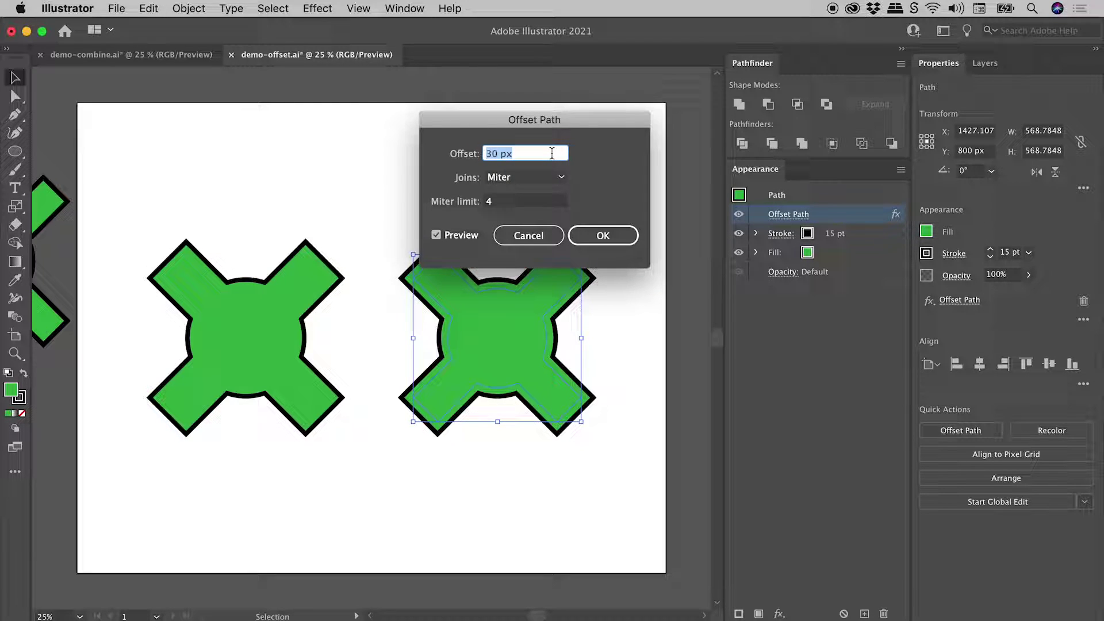
text(50)
click(601, 240)
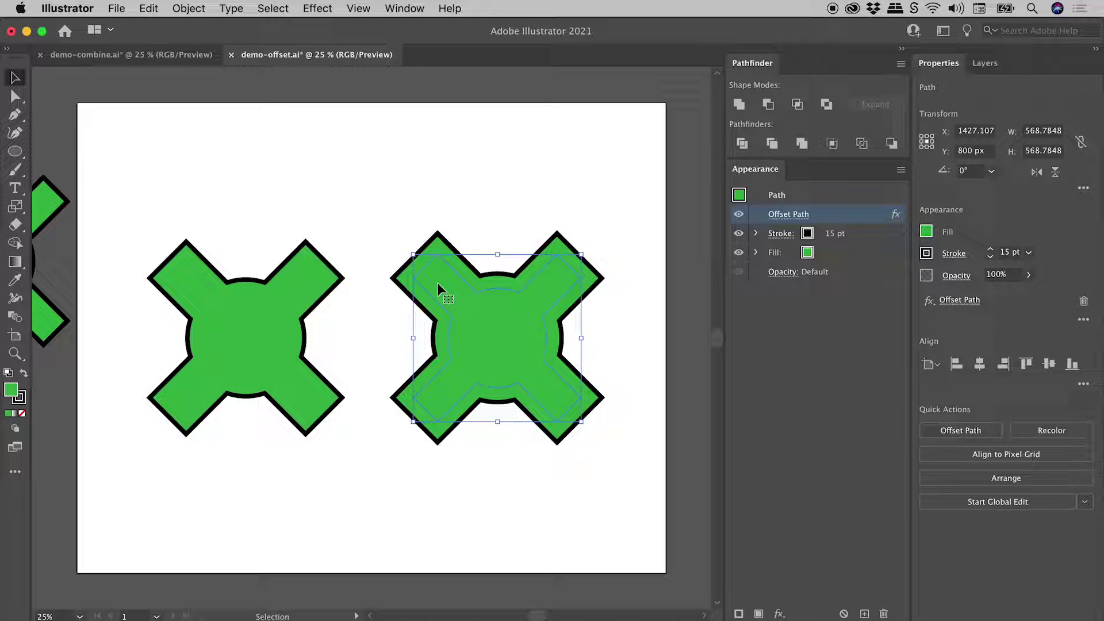
Step: Alt-drag a duplicate of the right cross past the artboard, then Expand Appearance on the original's offset effect
alt+drag(440, 282, 688, 185)
click(509, 333)
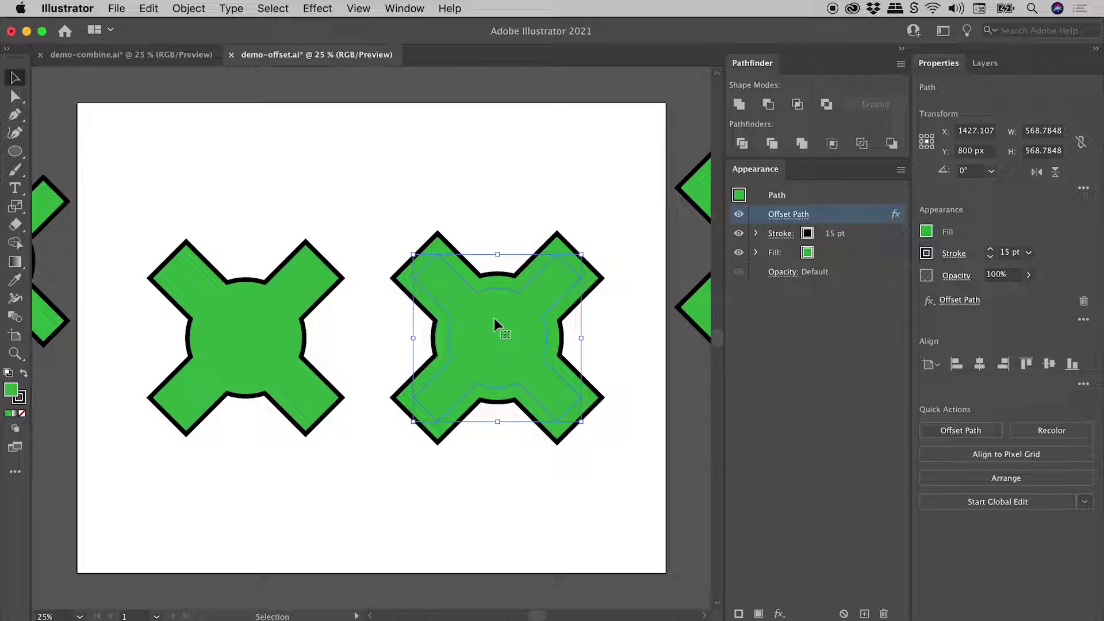
click(189, 9)
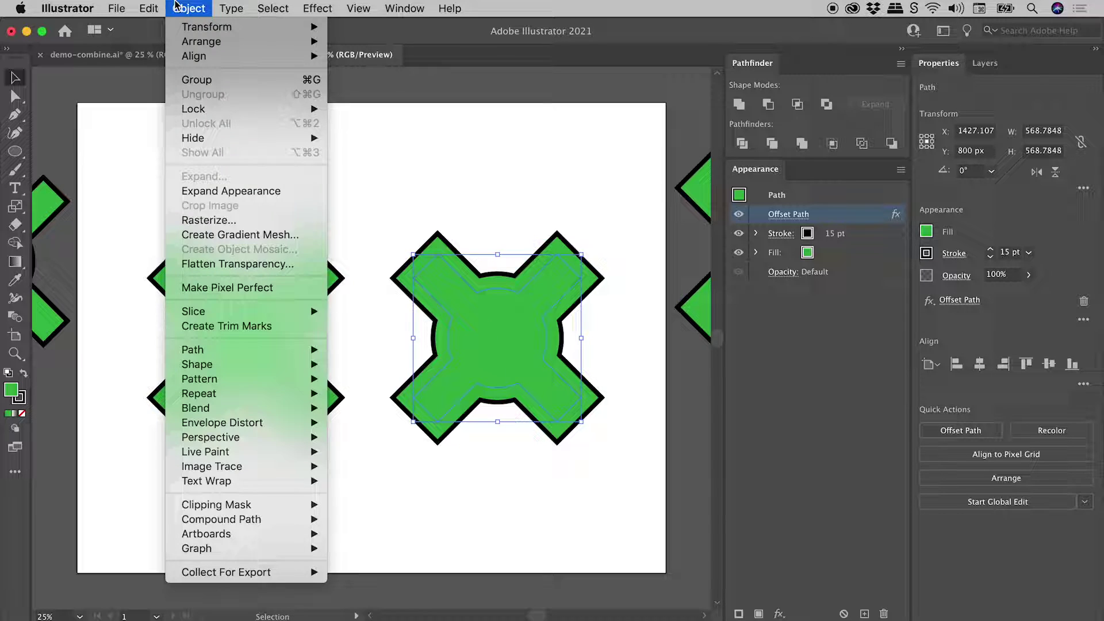
click(298, 191)
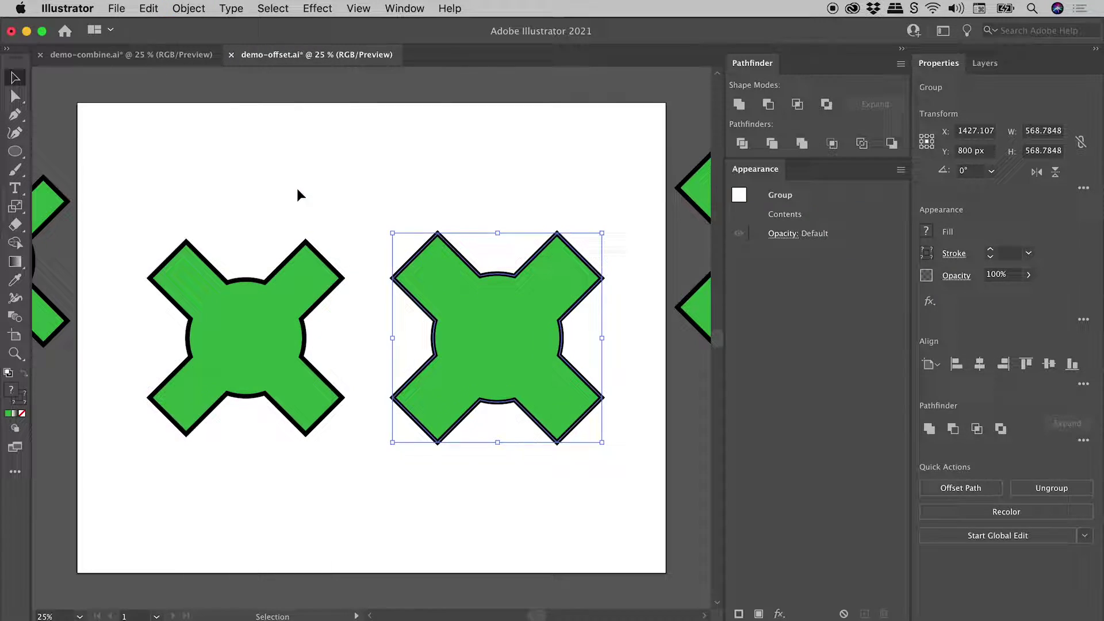